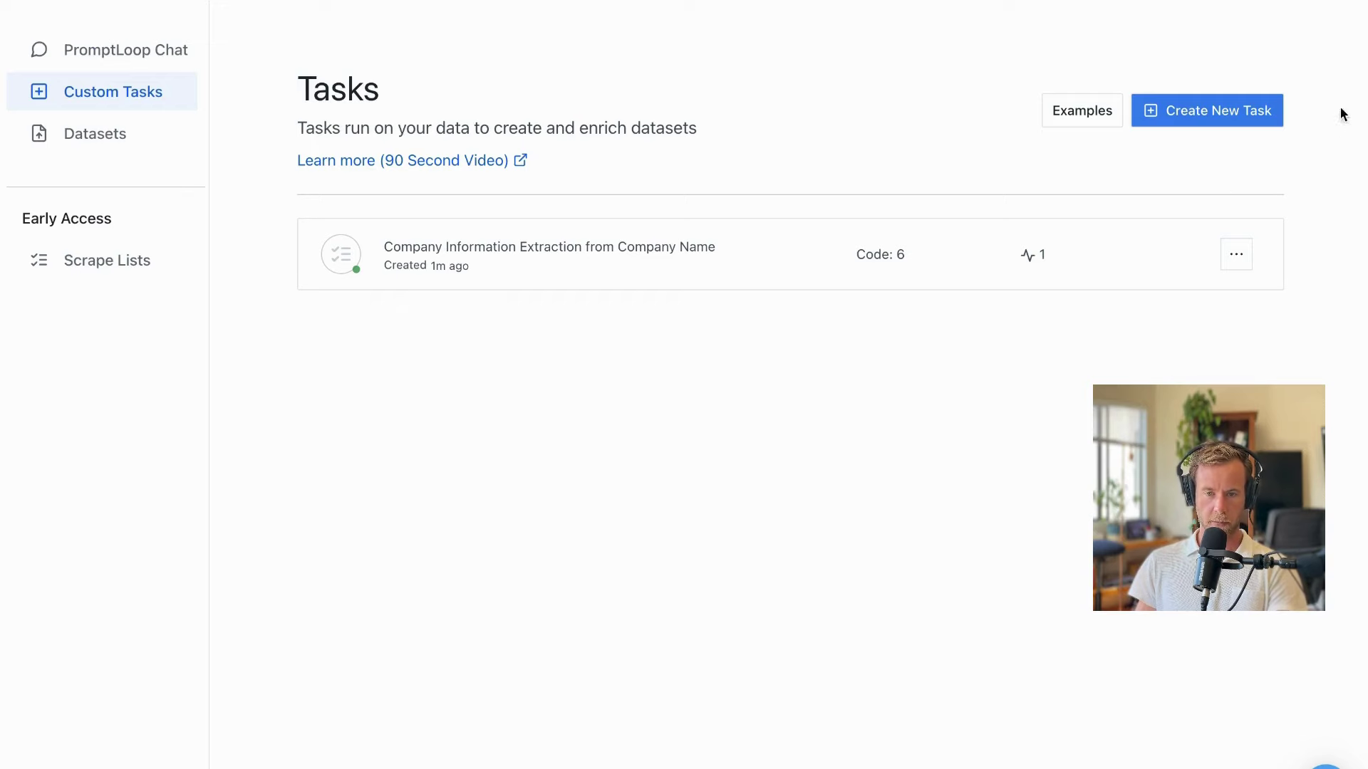
Create a new task in the Manual Editor with the Web Extraction Task category.
{"action": "left_click", "coordinate": [1219, 116]}
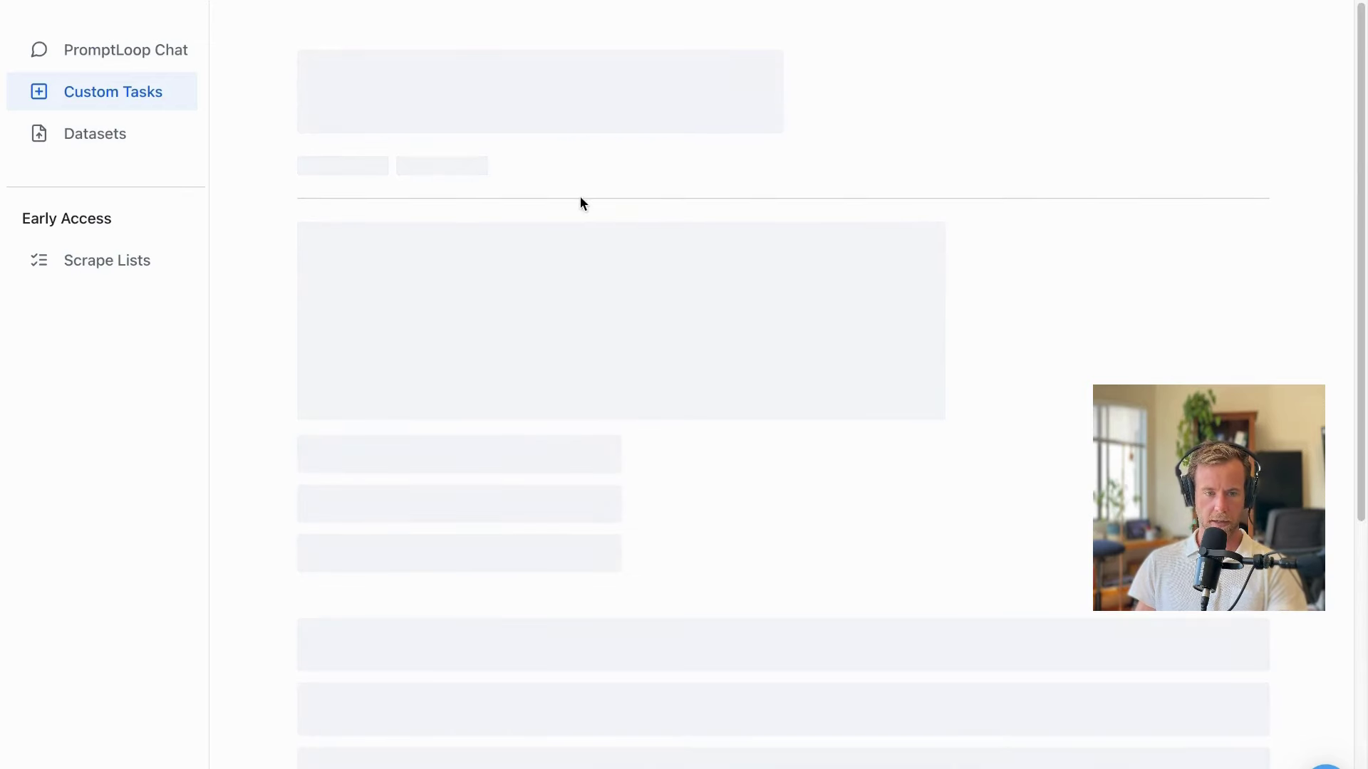
{"action": "left_click", "coordinate": [519, 217]}
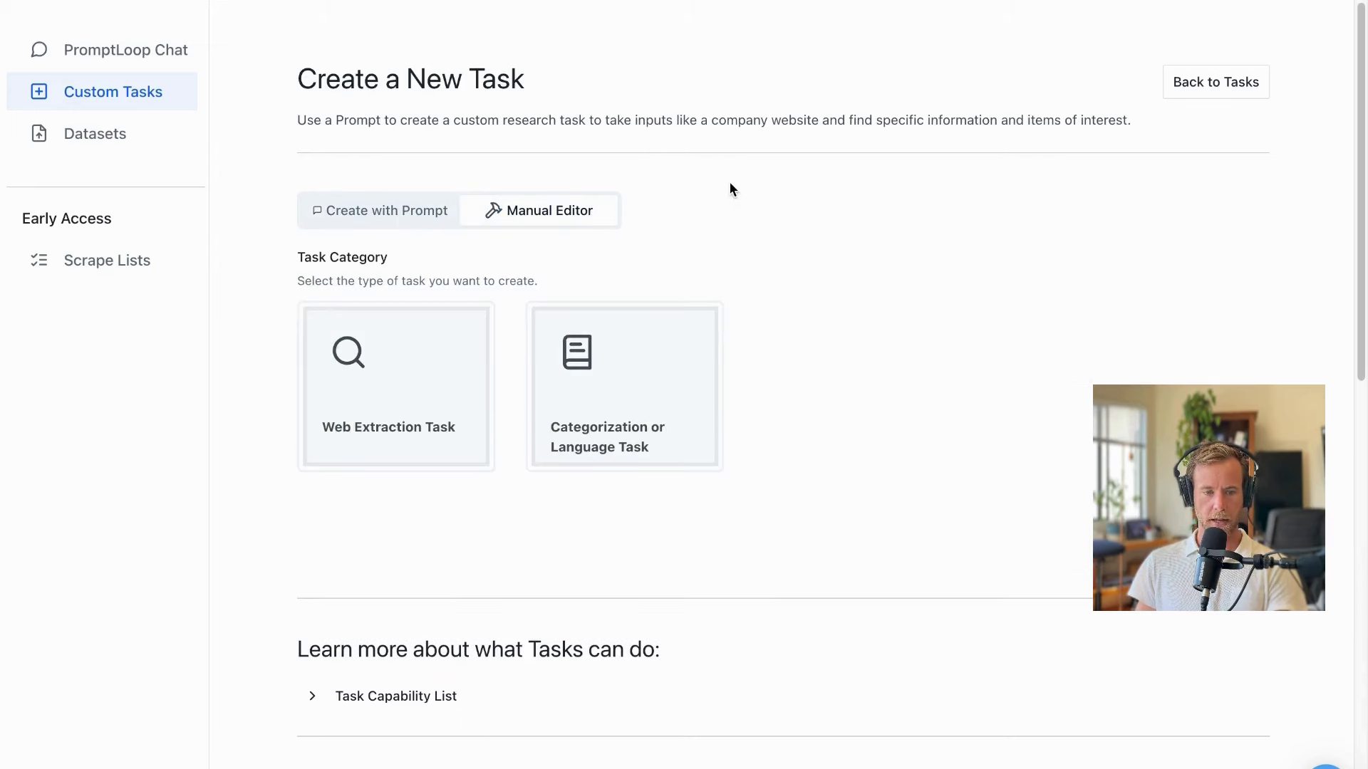
{"action": "left_click", "coordinate": [482, 332]}
Begin naming a task input, then return to the Custom Tasks list.
{"action": "scroll", "coordinate": [769, 229], "scroll_direction": "down", "scroll_amount": 5}
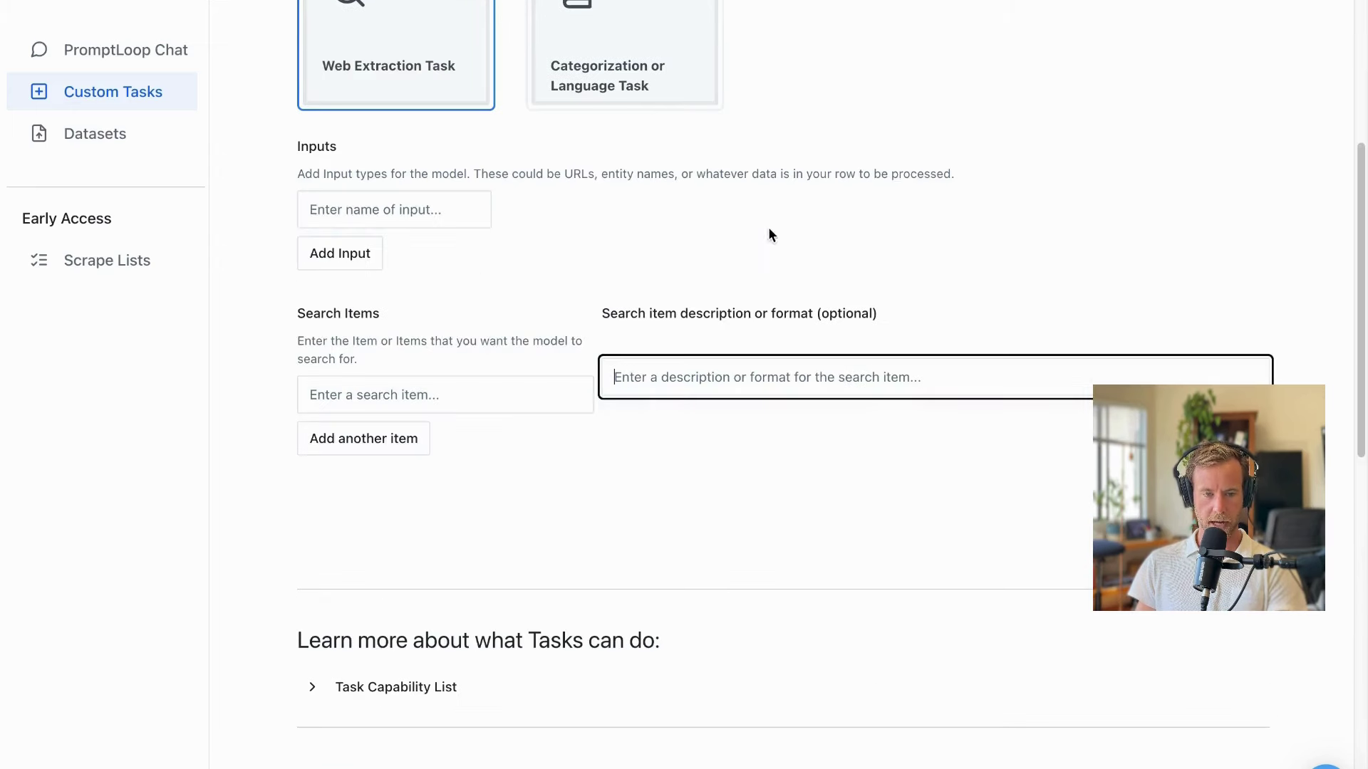
{"action": "left_click", "coordinate": [416, 225]}
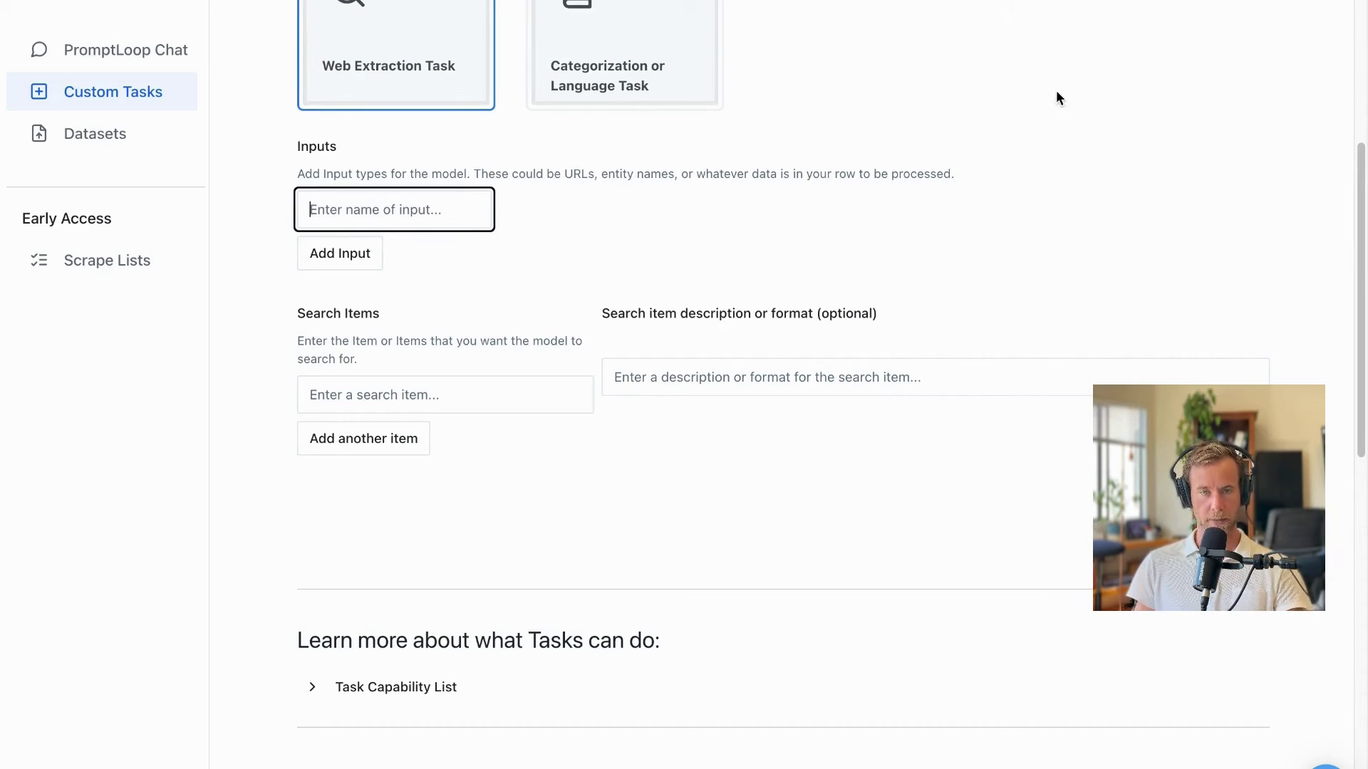
{"action": "scroll", "coordinate": [1031, 155], "scroll_direction": "up", "scroll_amount": 5}
{"action": "left_click", "coordinate": [114, 95]}
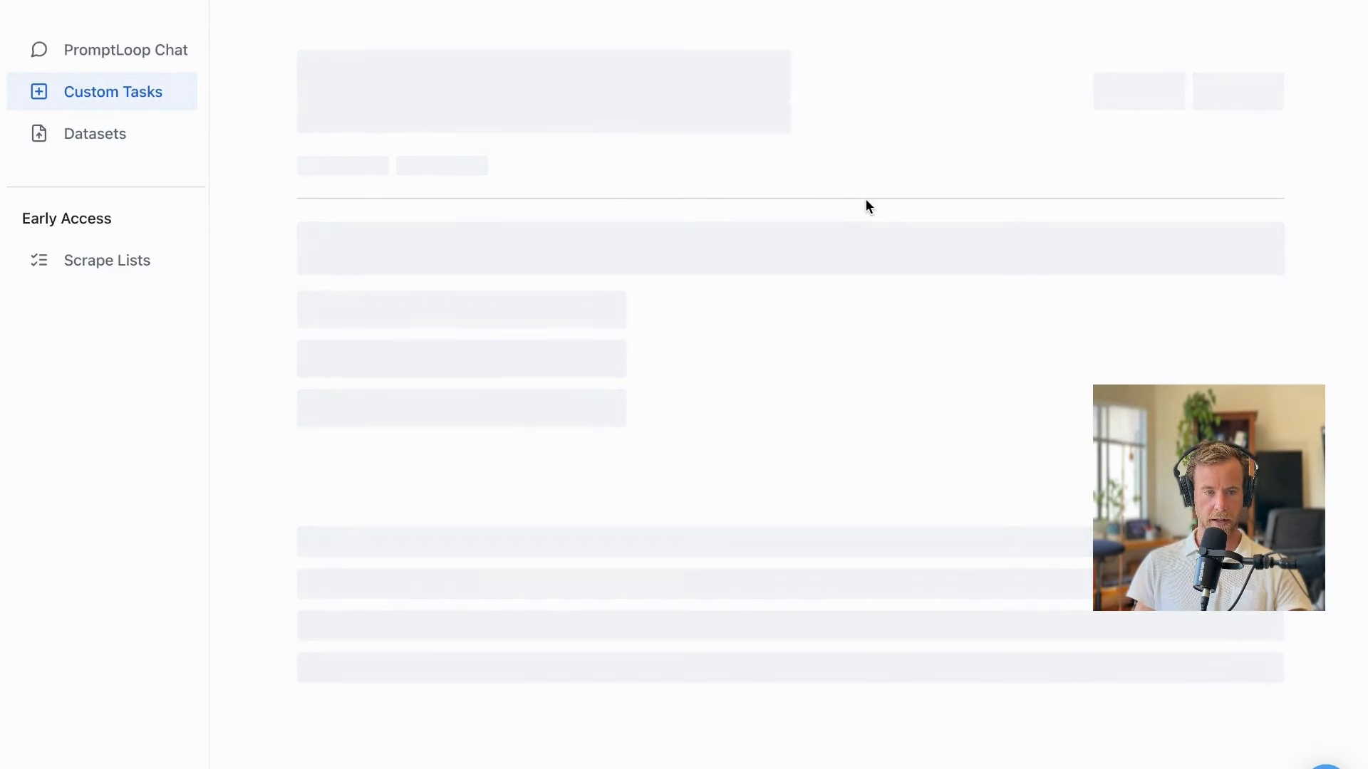
Highlight the Get Company Website, Get Company Information and Find Location / Address steps to review them.
{"action": "left_click_drag", "start_coordinate": [307, 320], "coordinate": [446, 313]}
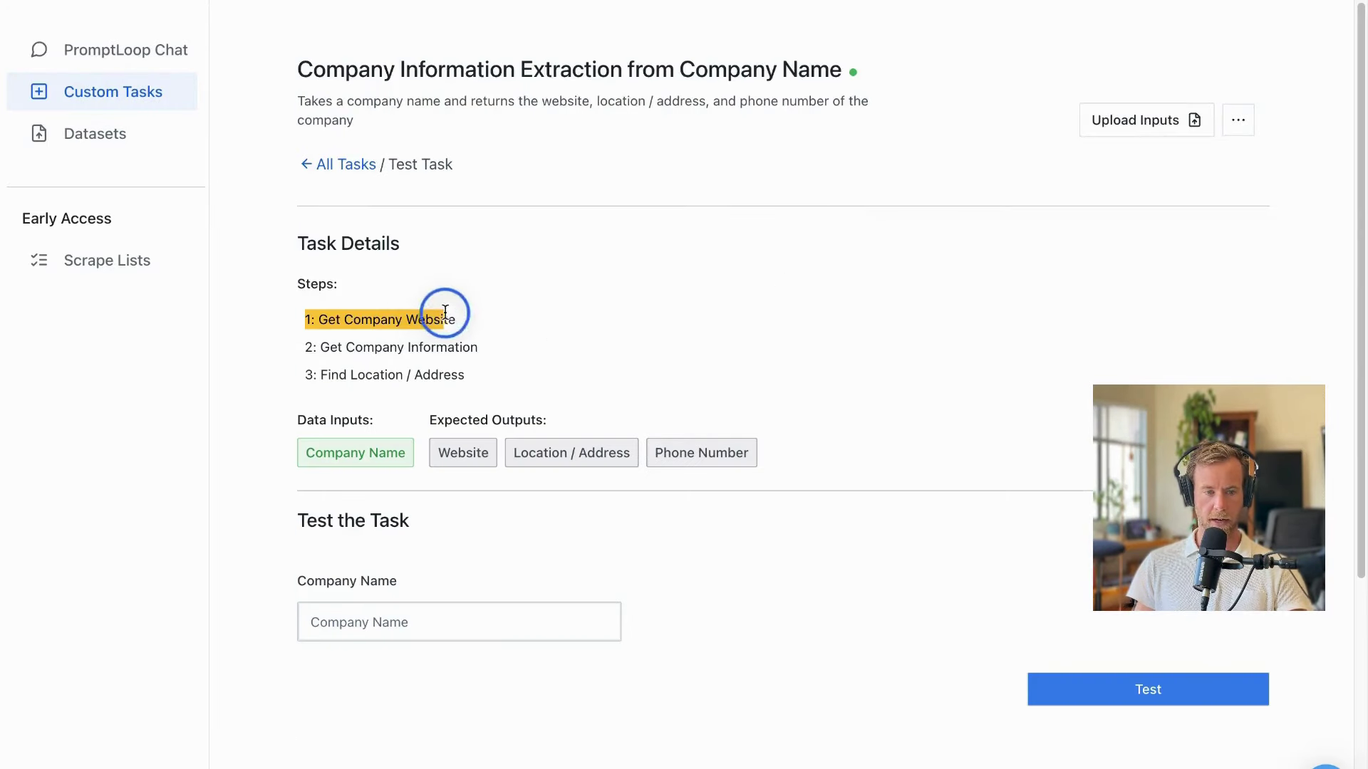
{"action": "left_click_drag", "start_coordinate": [313, 347], "coordinate": [471, 347]}
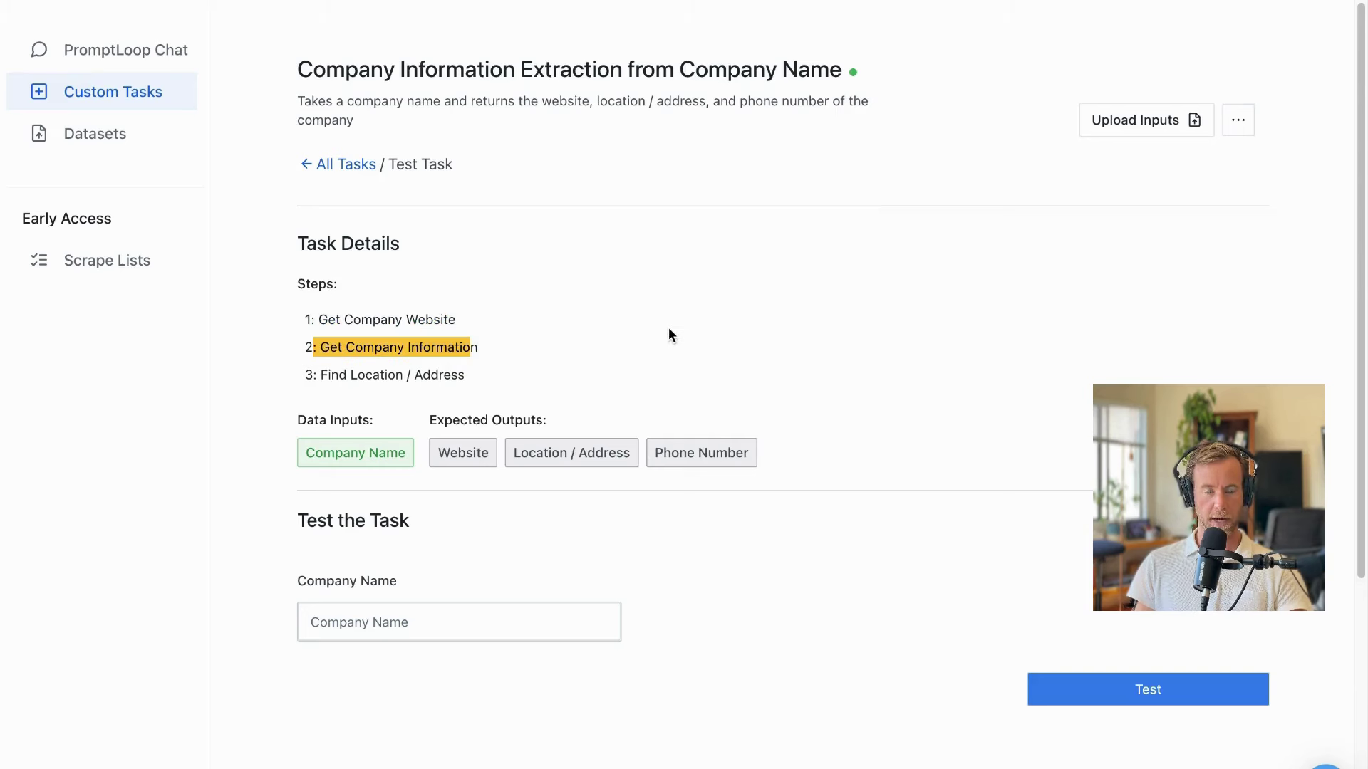
{"action": "left_click_drag", "start_coordinate": [295, 375], "coordinate": [464, 377]}
{"action": "left_click", "coordinate": [571, 357]}
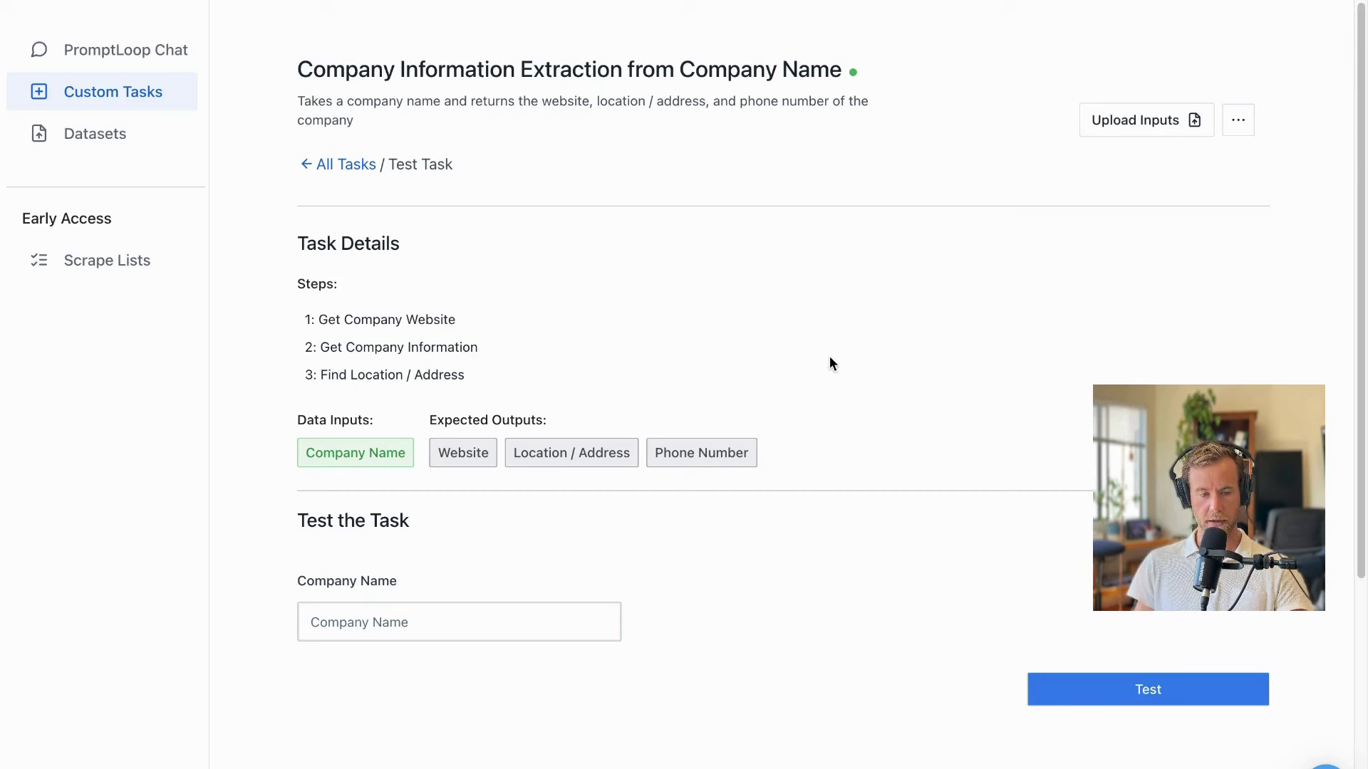
Run the task test with Company Name 'Moab Cyclery' to get its website, address and phone.
{"action": "left_click", "coordinate": [502, 620]}
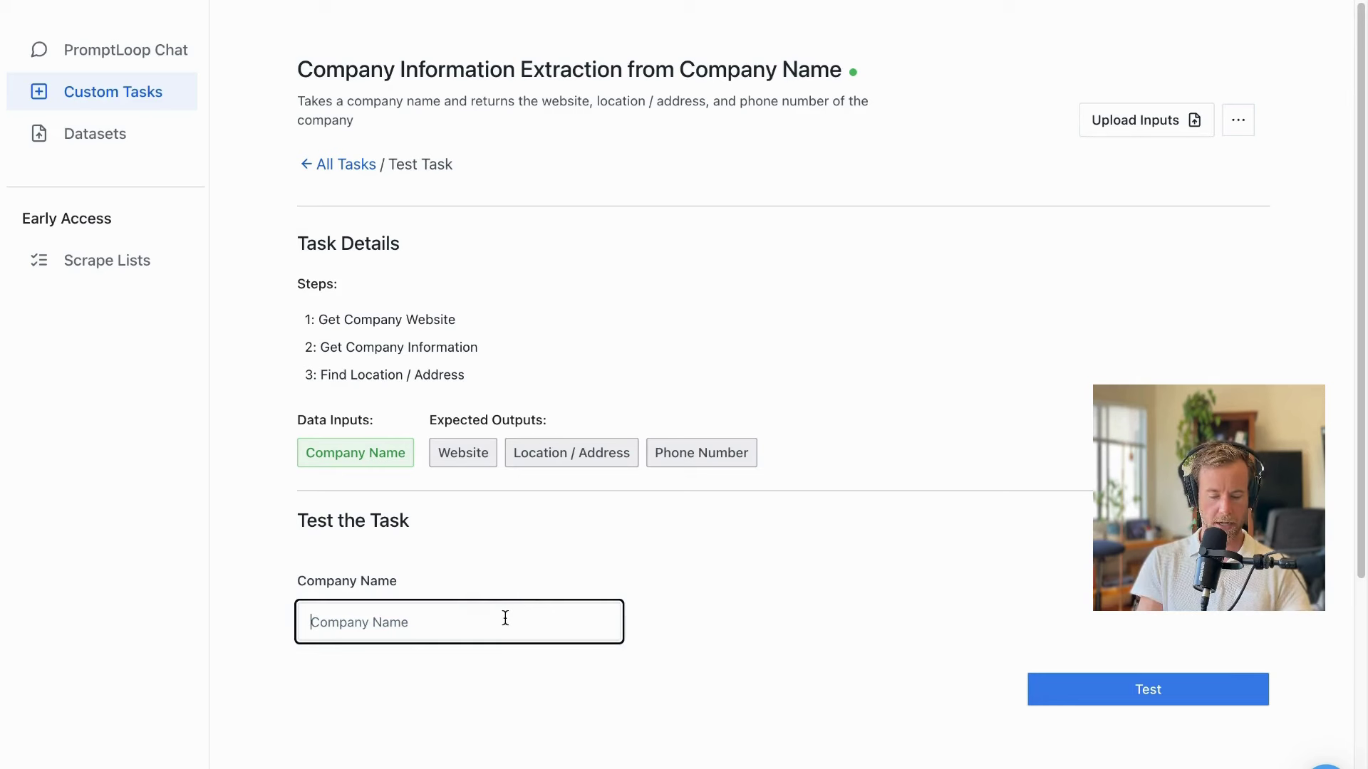
{"action": "type", "text": "Maobn"}
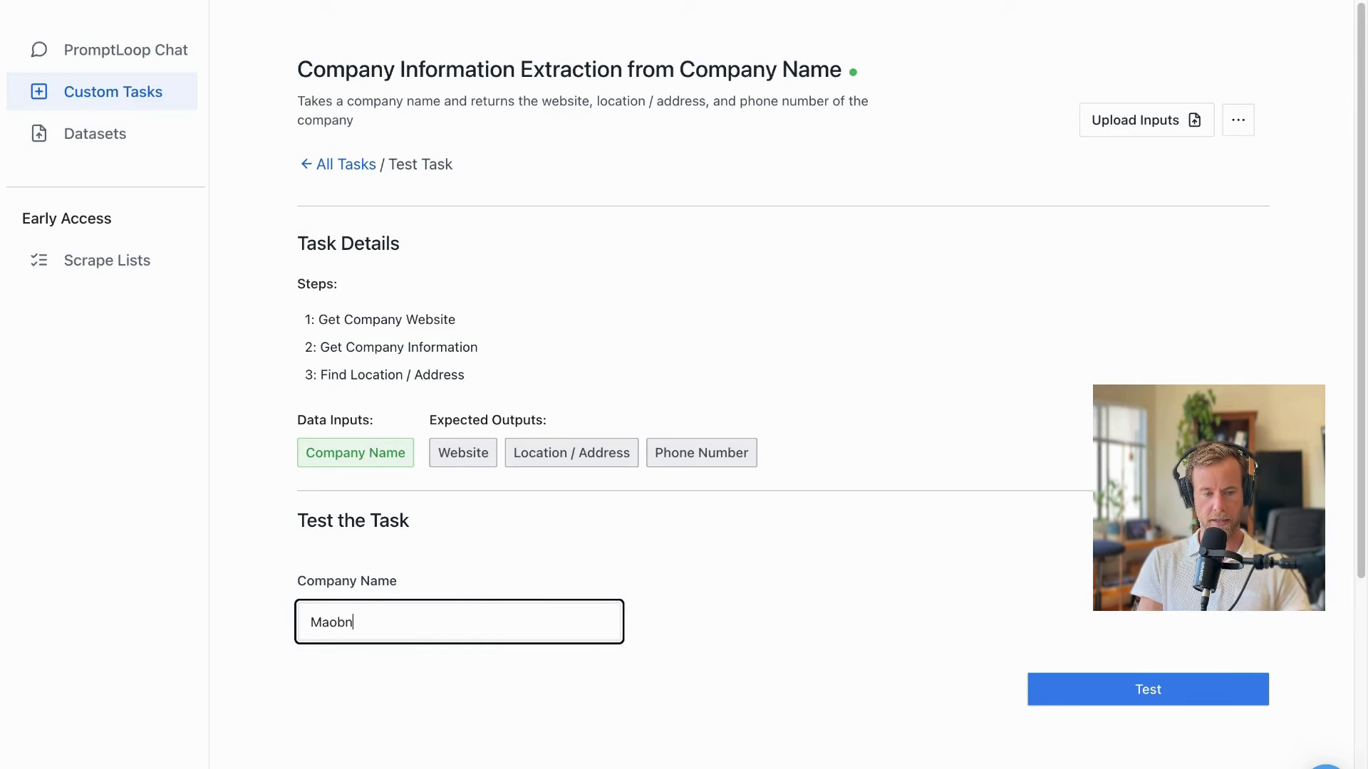
{"action": "key", "text": "BackSpace"}
{"action": "key", "text": "BackSpace"}
{"action": "key", "text": "BackSpace"}
{"action": "key", "text": "BackSpace"}
{"action": "key", "text": "BackSpace"}
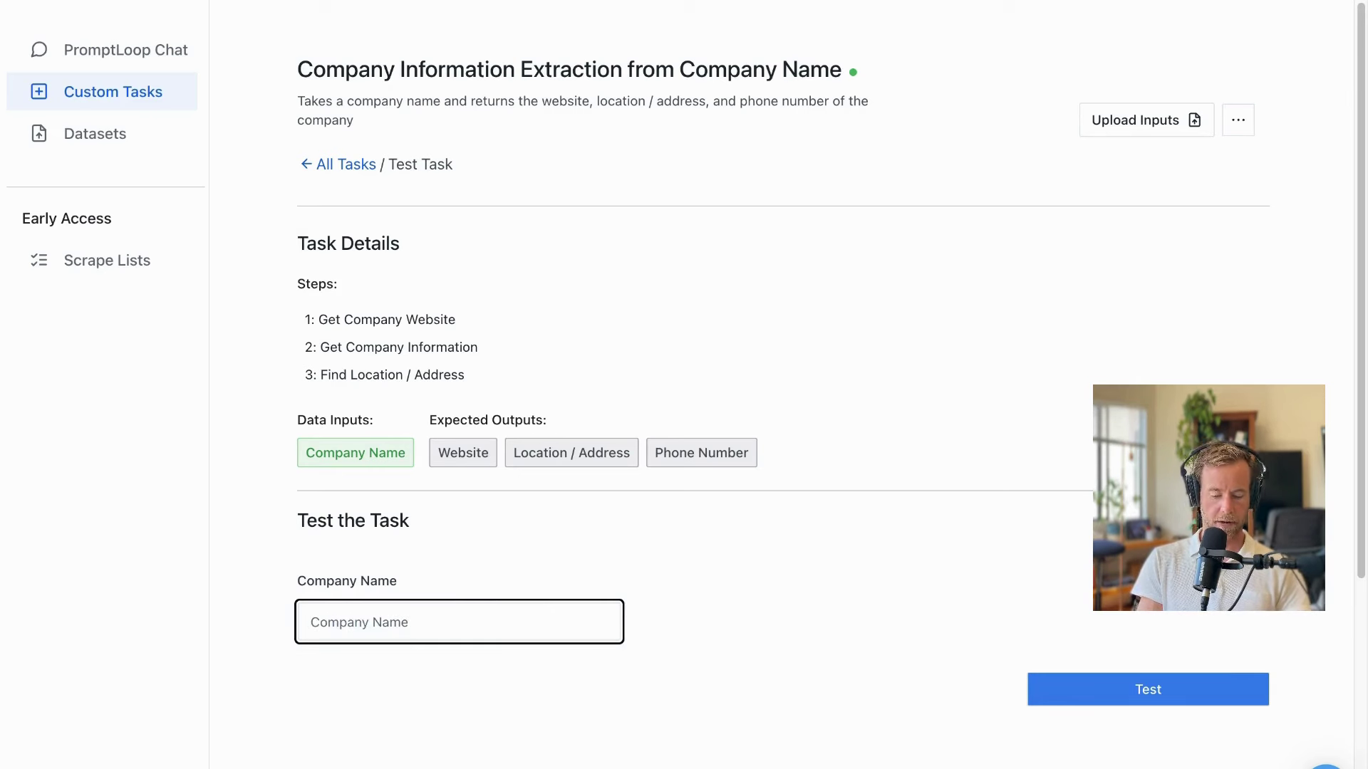
{"action": "type", "text": "M"}
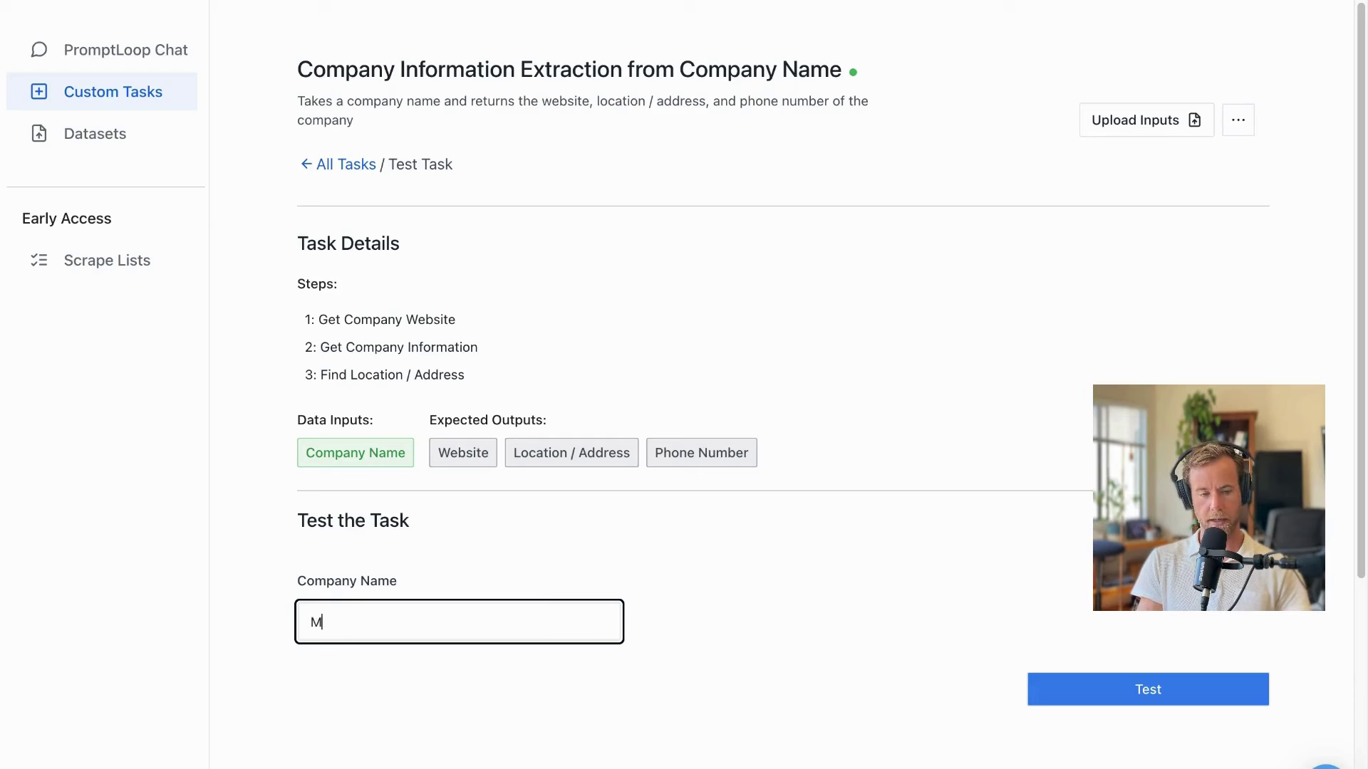
{"action": "type", "text": "od"}
{"action": "key", "text": "BackSpace"}
{"action": "key", "text": "BackSpace"}
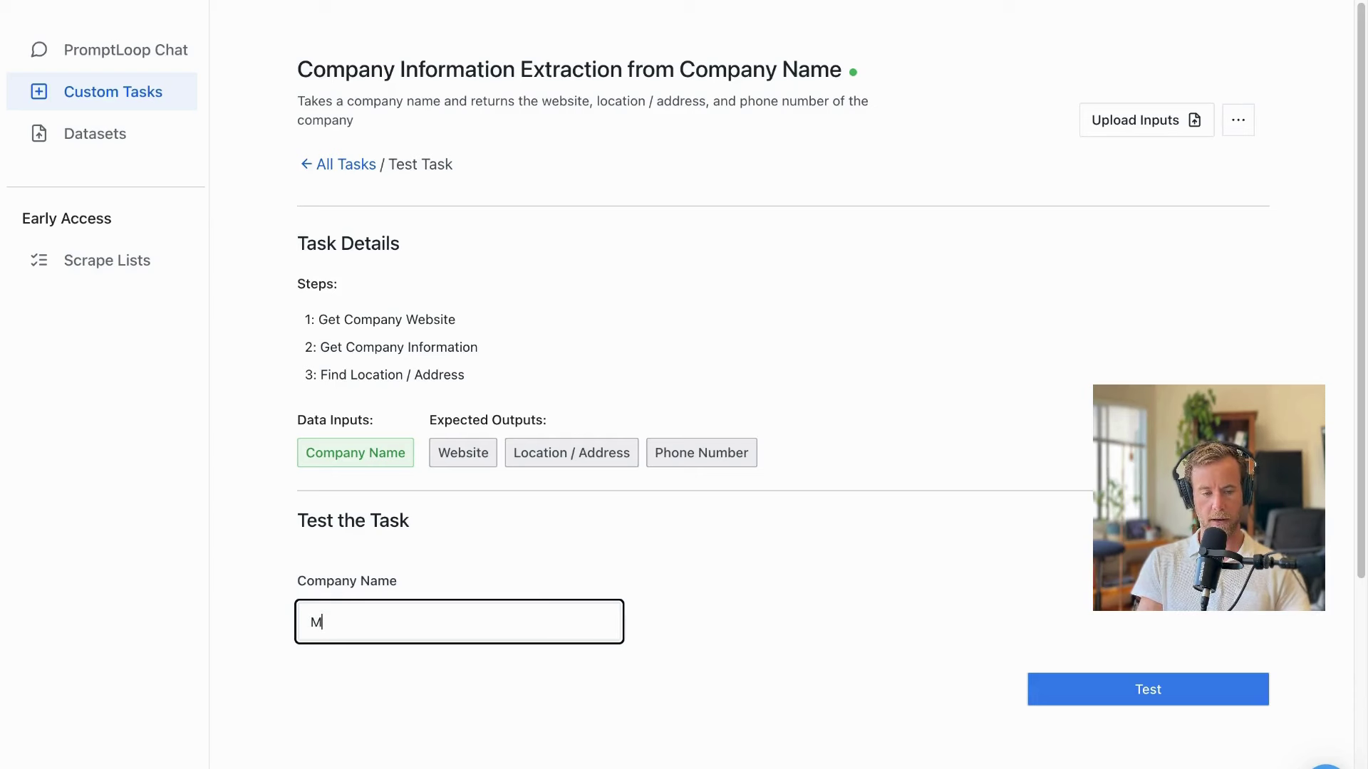
{"action": "type", "text": "oab Cycly"}
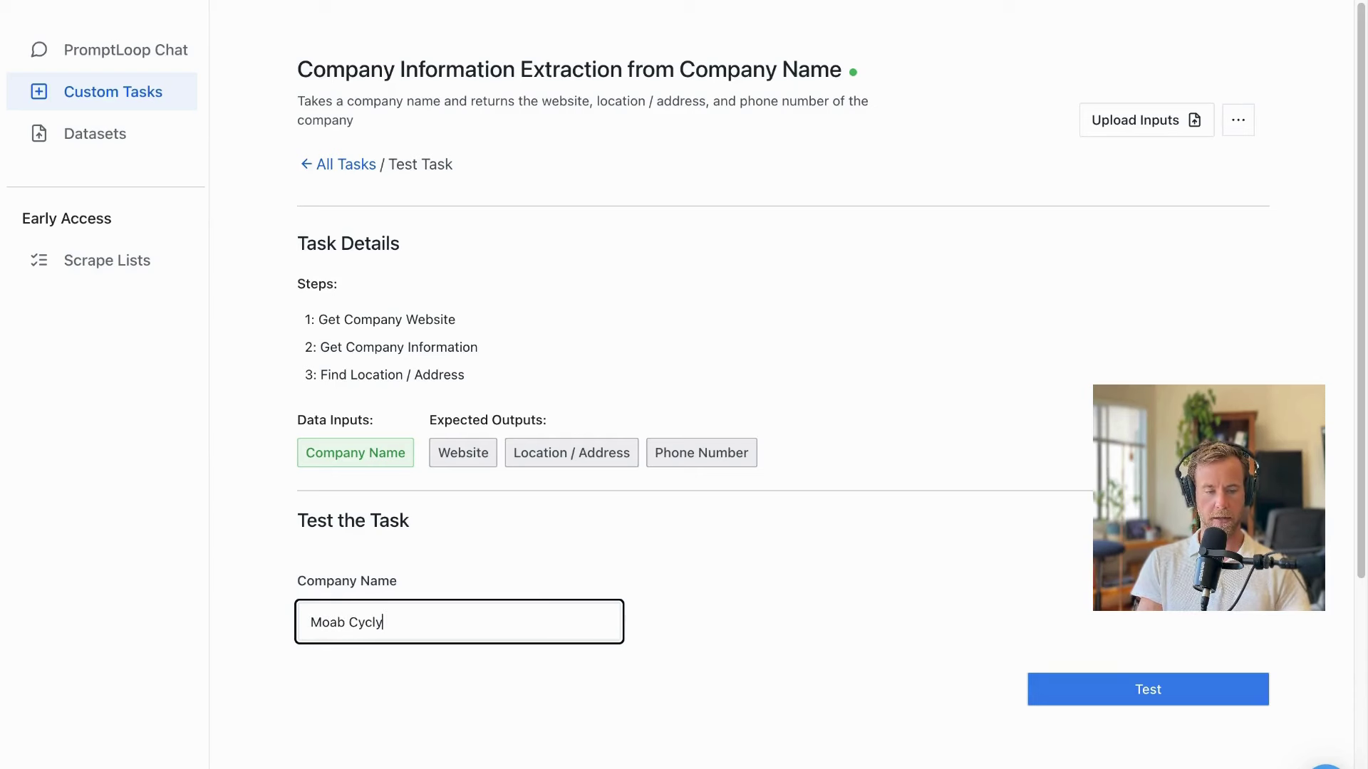
{"action": "key", "text": "BackSpace"}
{"action": "type", "text": "ery"}
{"action": "key", "text": "Return"}
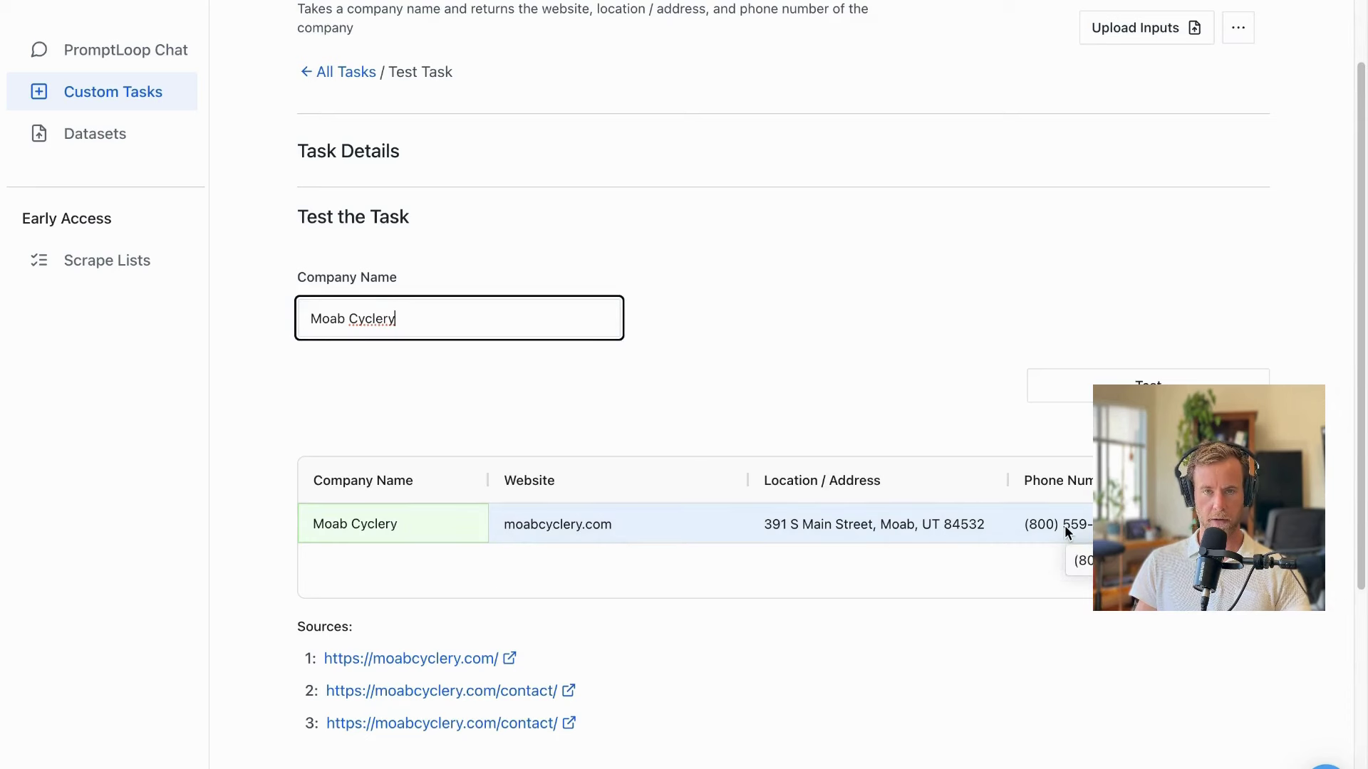
{"action": "left_click", "coordinate": [870, 294]}
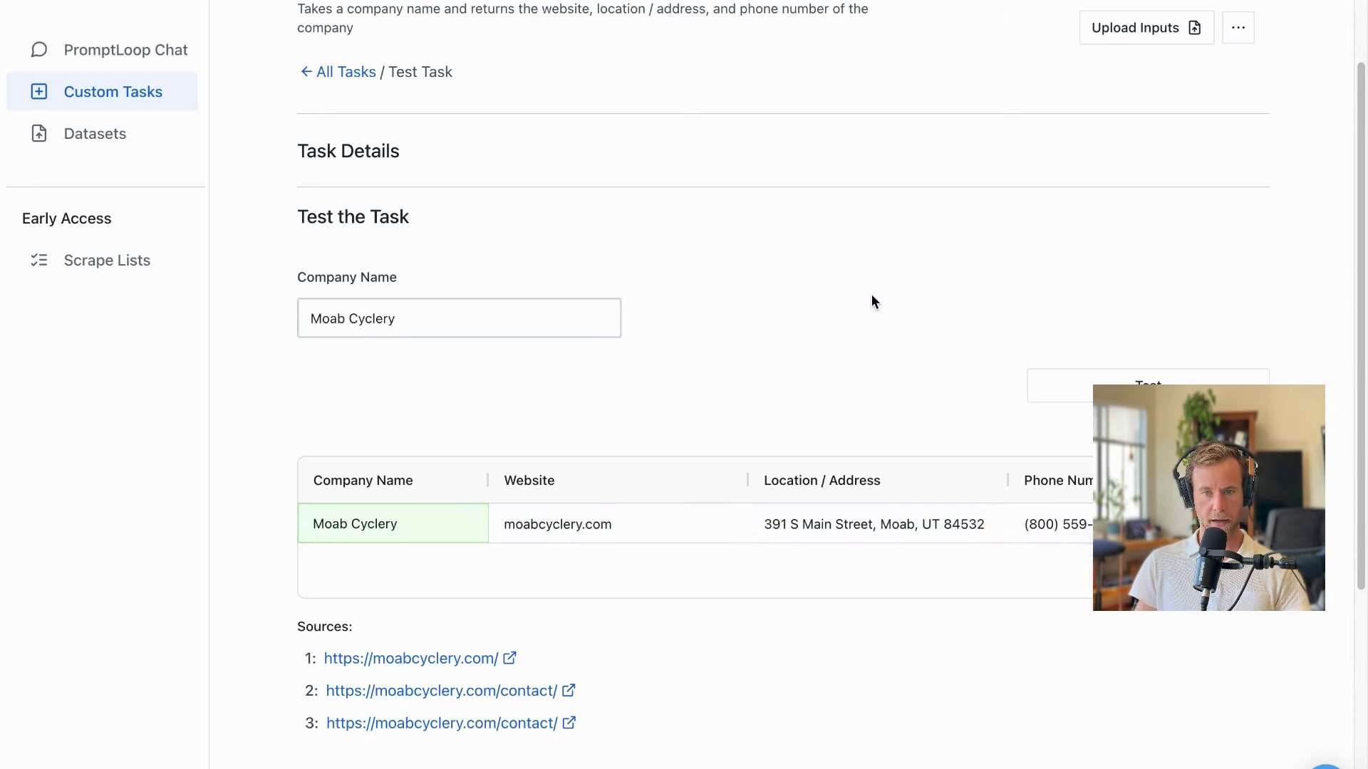
{"action": "scroll", "coordinate": [872, 296], "scroll_direction": "up", "scroll_amount": 2}
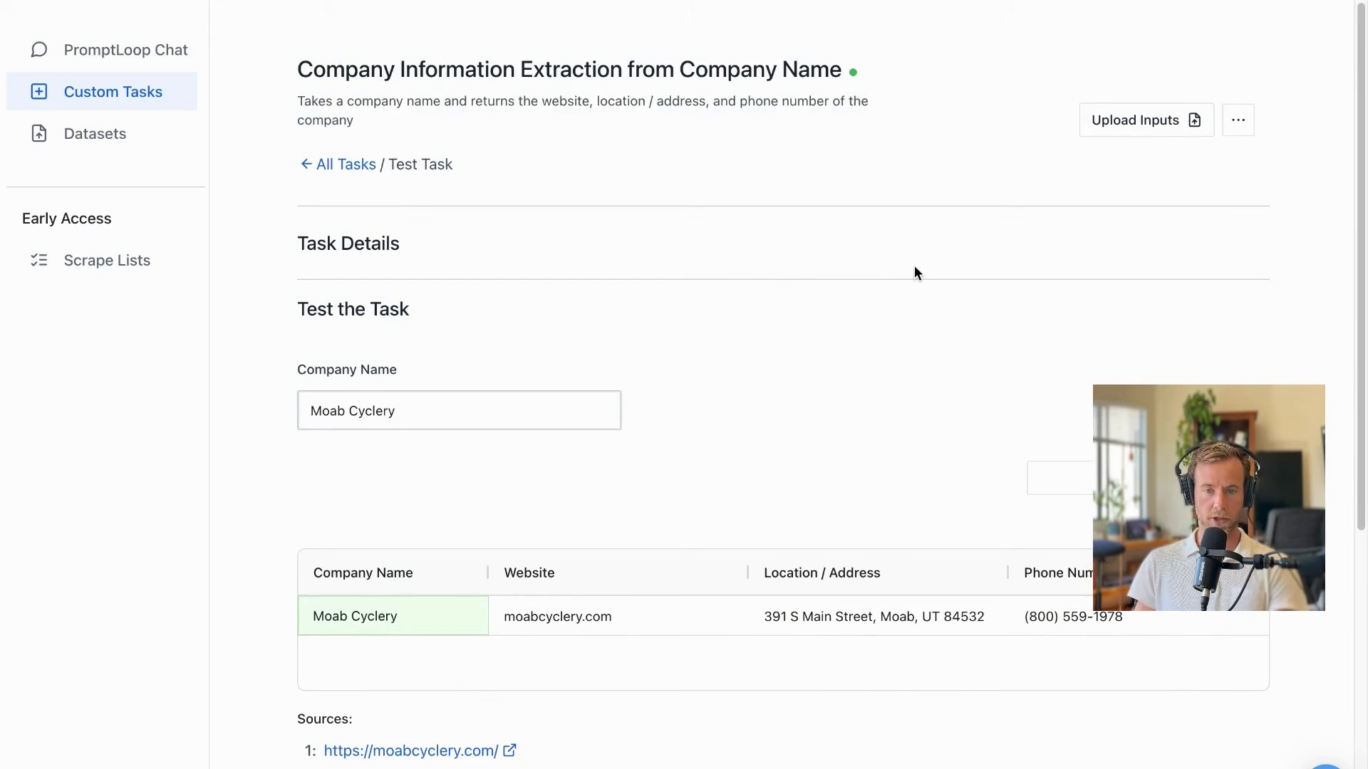
Upload export (12).csv for the Company Information Extraction task, using the Name column as Input 1.
{"action": "left_click", "coordinate": [1118, 108]}
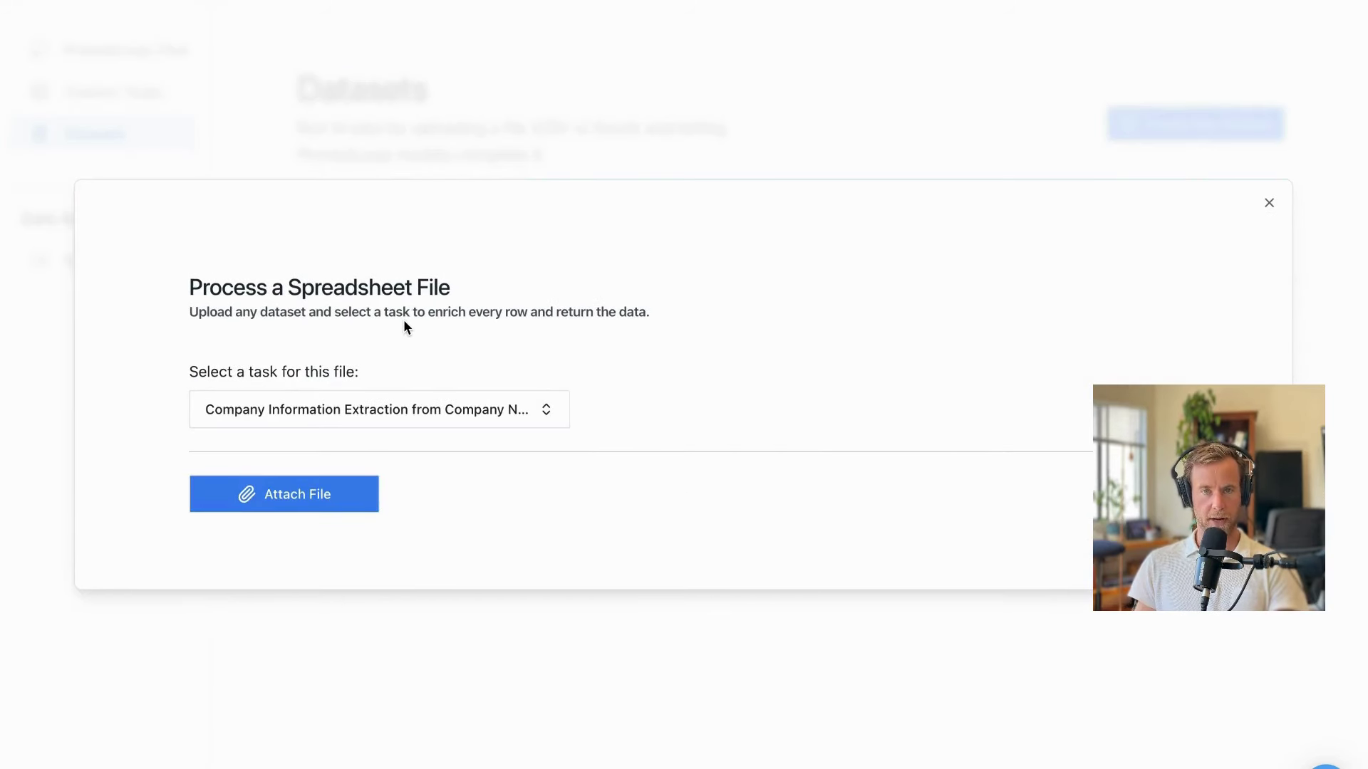
{"action": "left_click", "coordinate": [399, 414]}
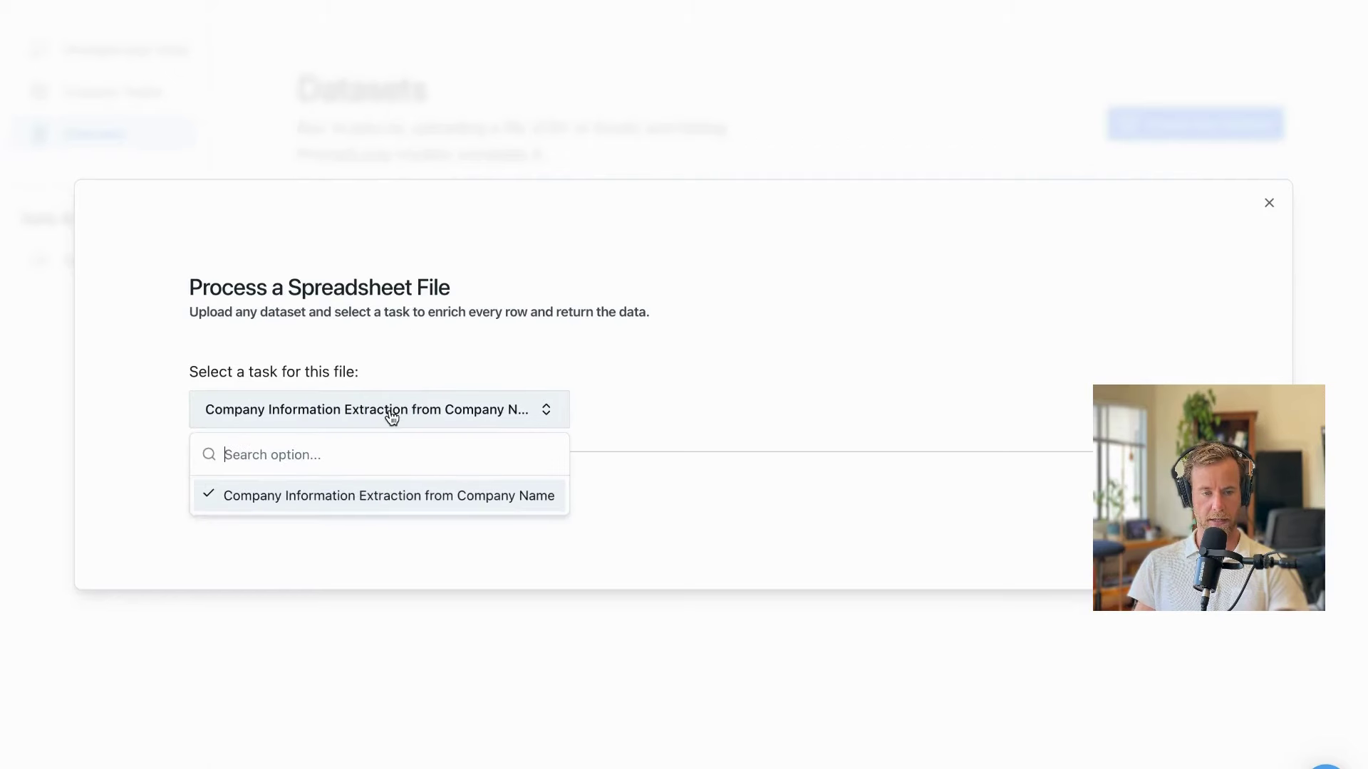
{"action": "left_click", "coordinate": [682, 385]}
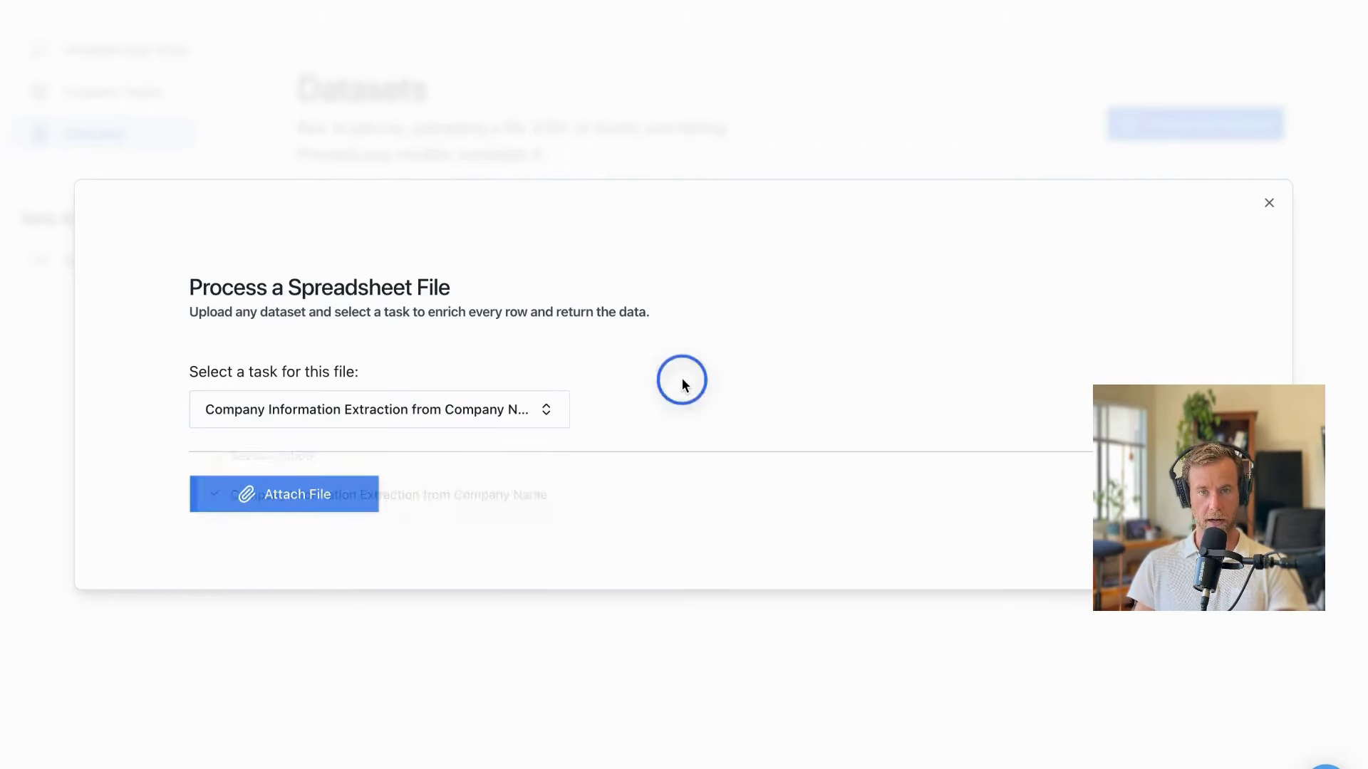
{"action": "left_click", "coordinate": [304, 503]}
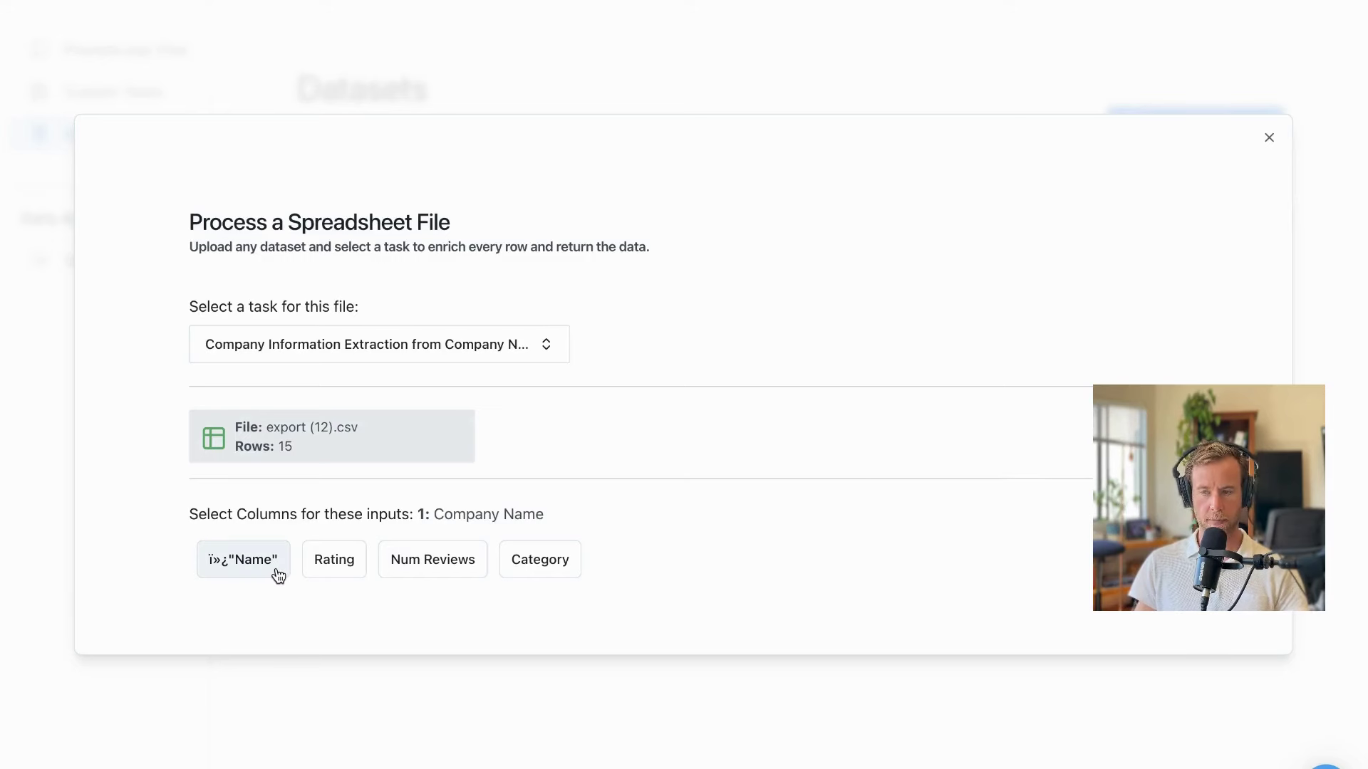
{"action": "mouse_move", "coordinate": [279, 574]}
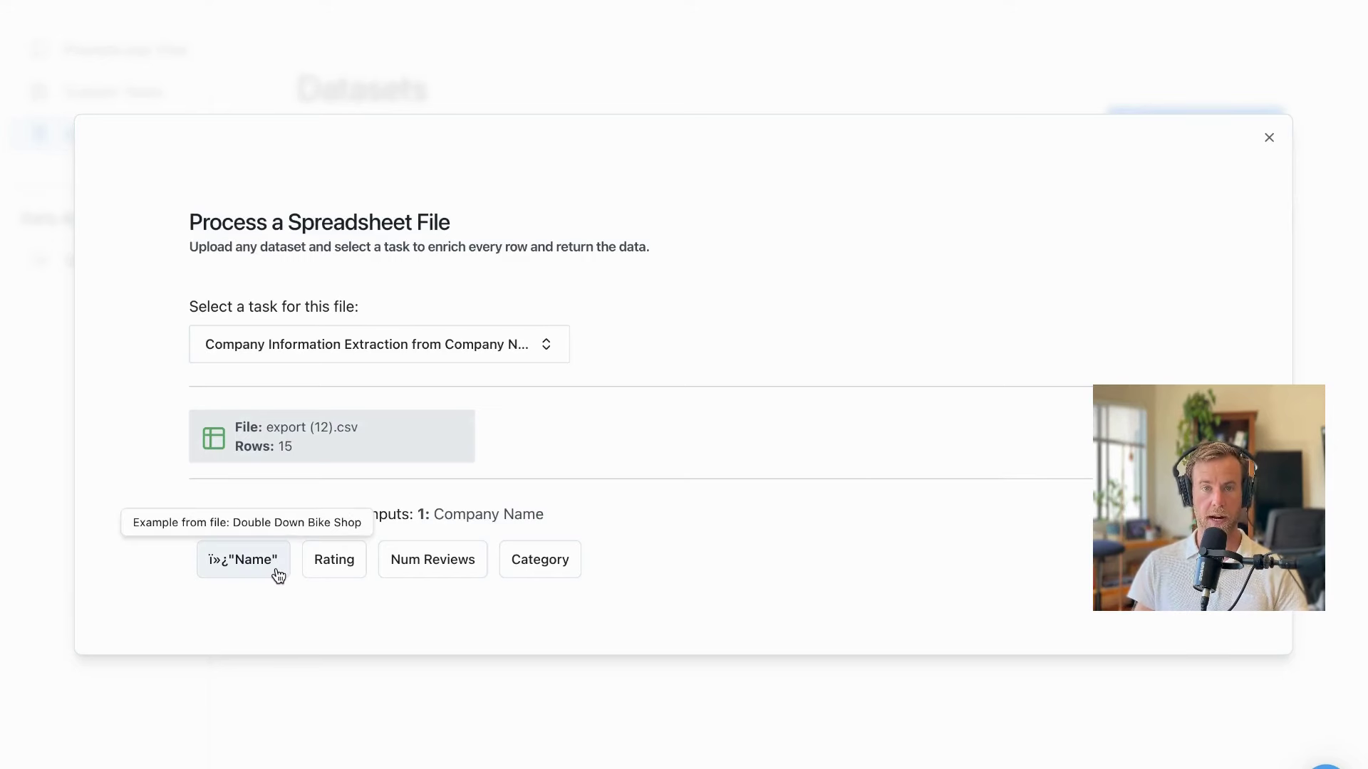
{"action": "left_click", "coordinate": [229, 568]}
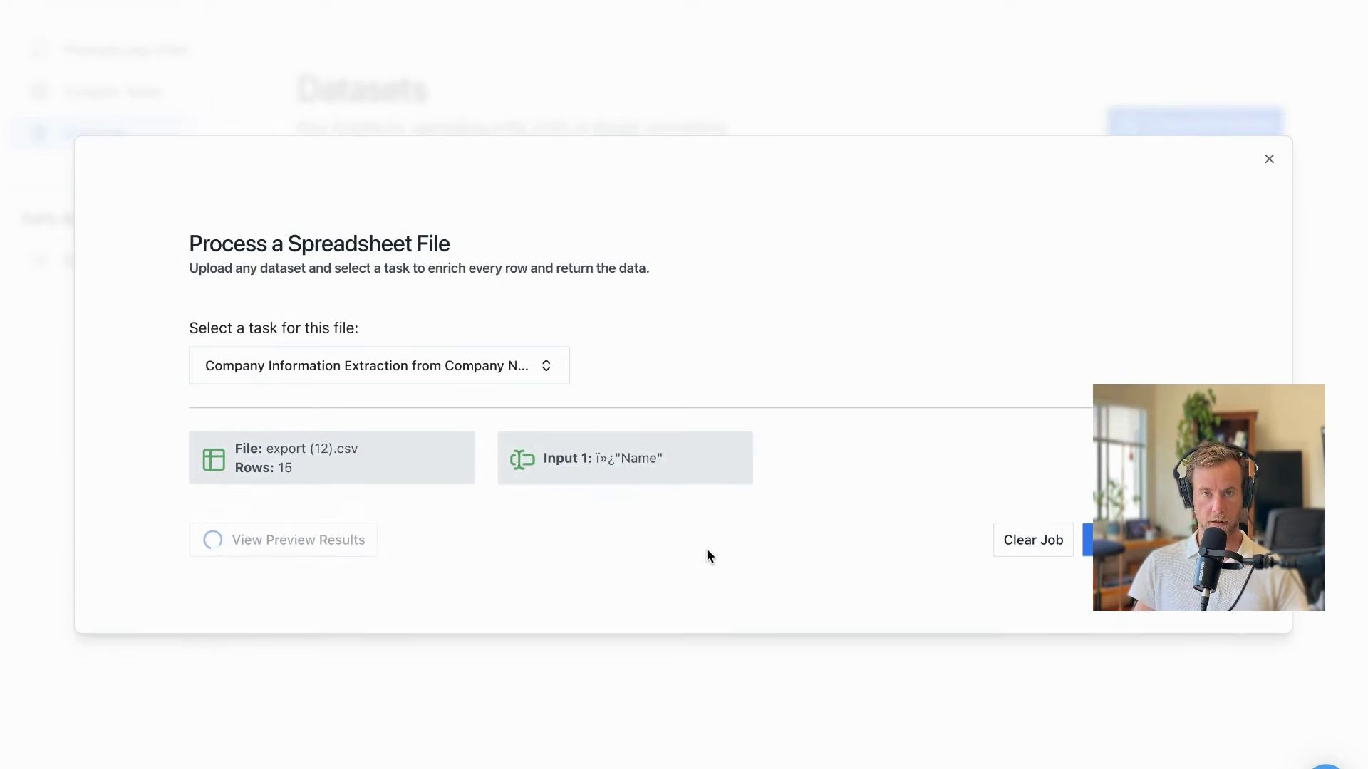
Start processing all 15 rows of export (12).csv through the company information task.
{"action": "left_click", "coordinate": [1098, 540]}
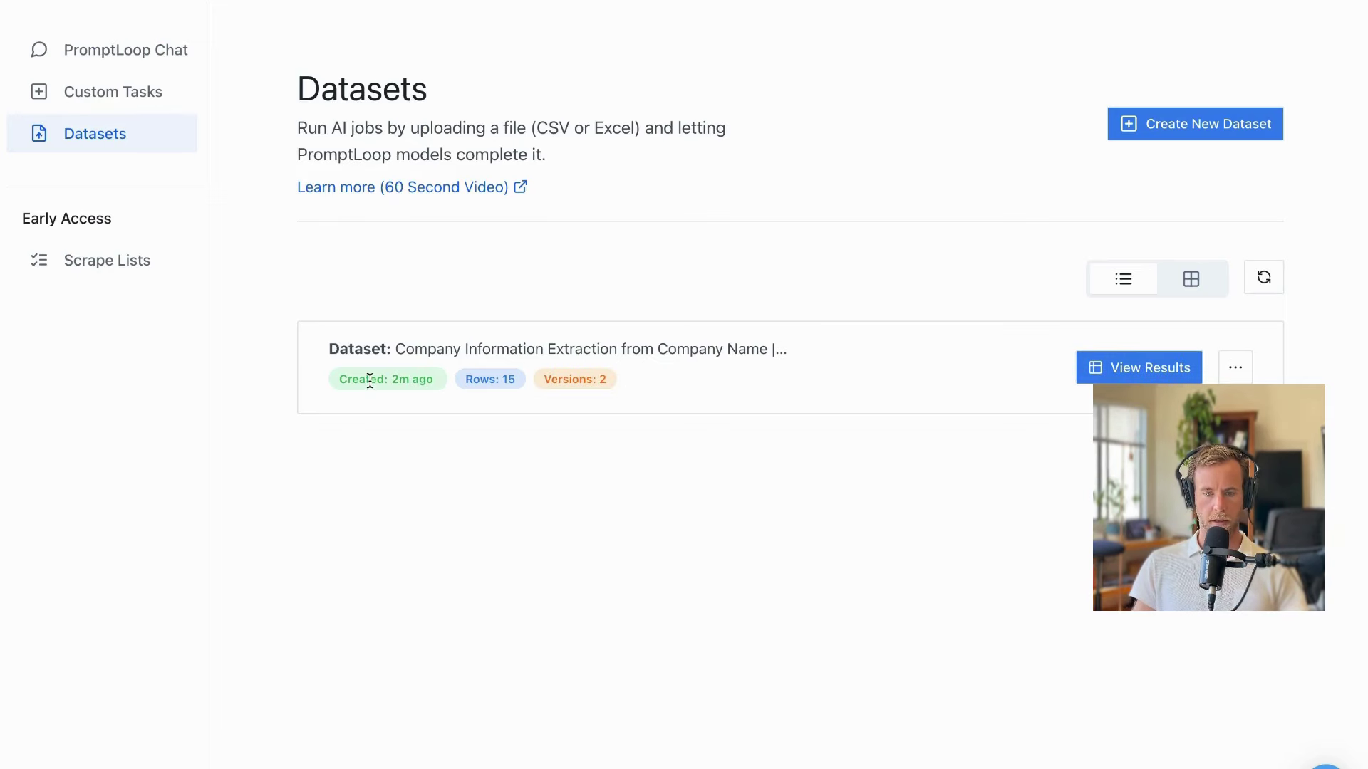
{"action": "left_click", "coordinate": [1102, 369]}
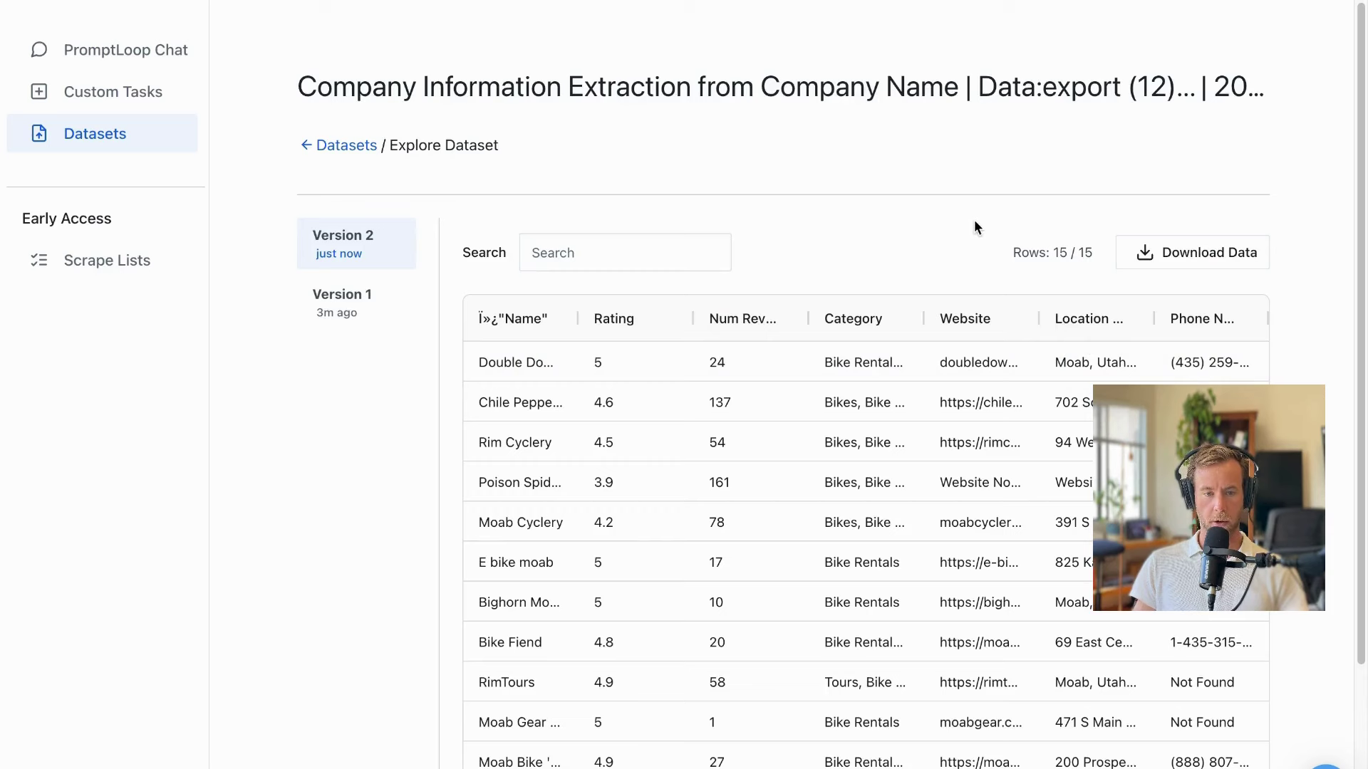
{"action": "left_click", "coordinate": [619, 253]}
{"action": "type", "text": "moub"}
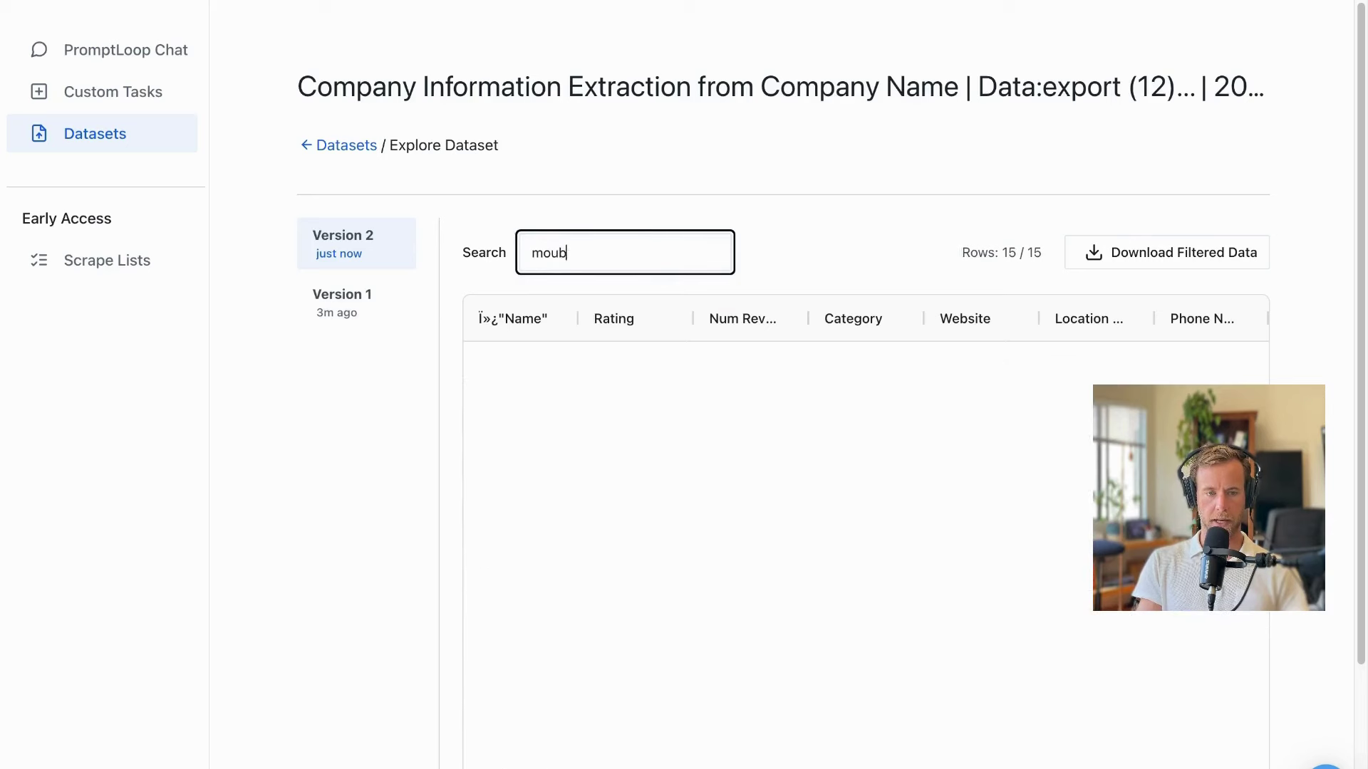
{"action": "type", "text": "na"}
{"action": "key", "text": "BackSpace"}
{"action": "key", "text": "BackSpace"}
{"action": "key", "text": "BackSpace"}
{"action": "key", "text": "BackSpace"}
{"action": "key", "text": "BackSpace"}
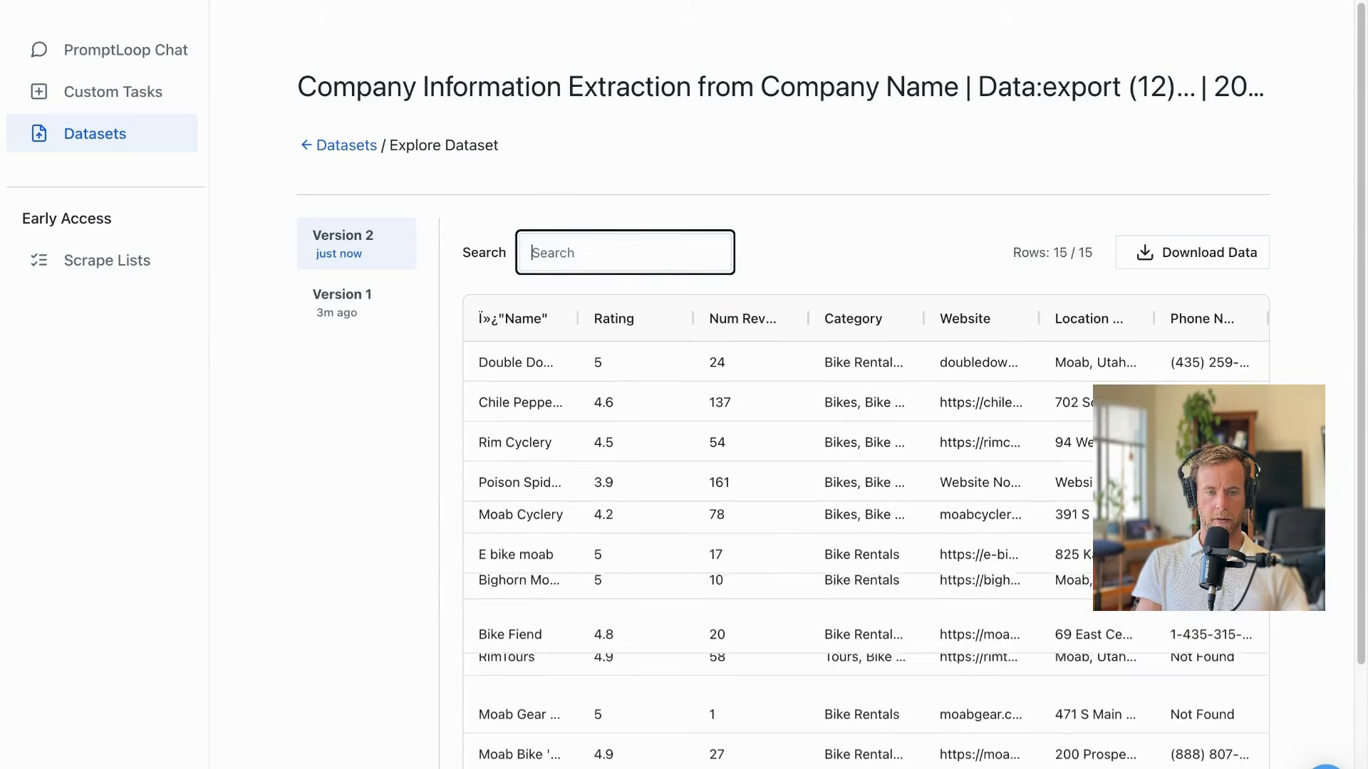
{"action": "type", "text": "renta"}
{"action": "key", "text": "BackSpace"}
{"action": "key", "text": "BackSpace"}
{"action": "key", "text": "BackSpace"}
{"action": "key", "text": "BackSpace"}
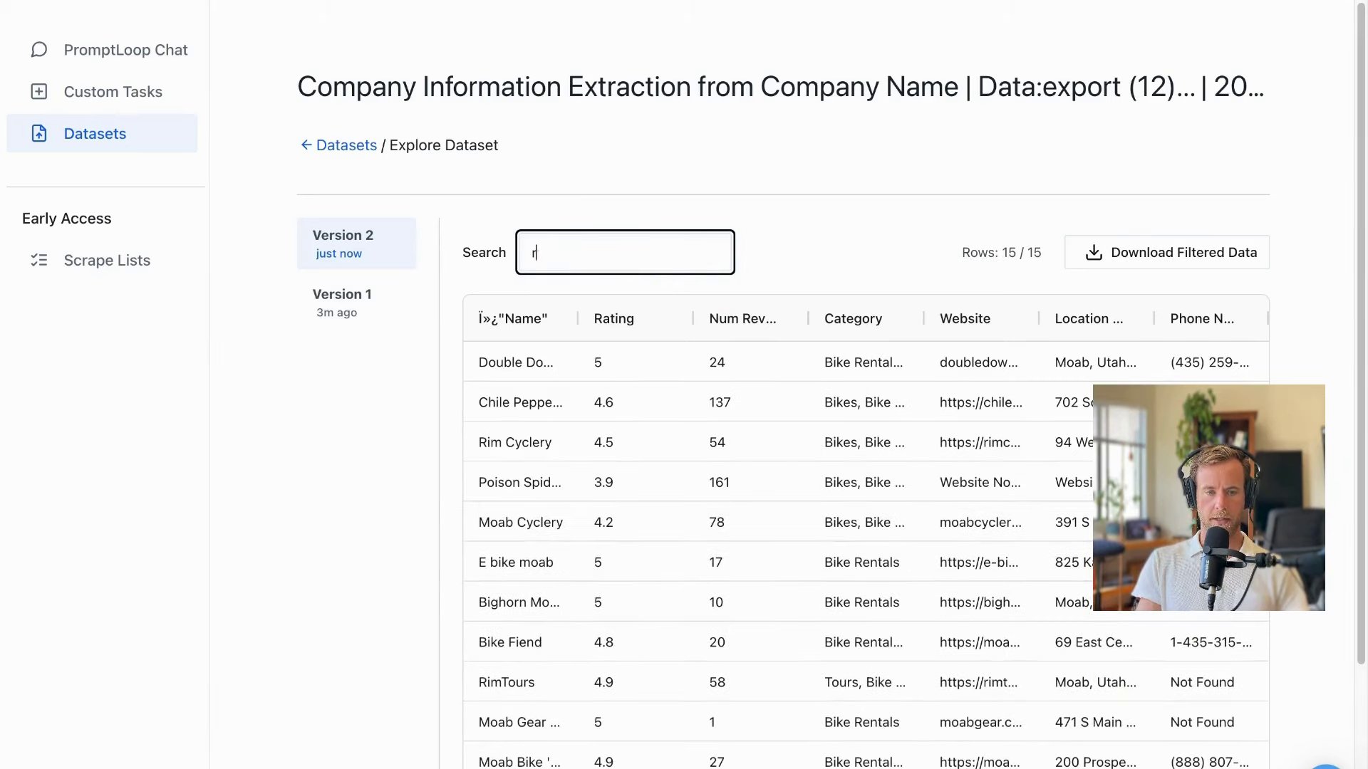
{"action": "left_click", "coordinate": [745, 192]}
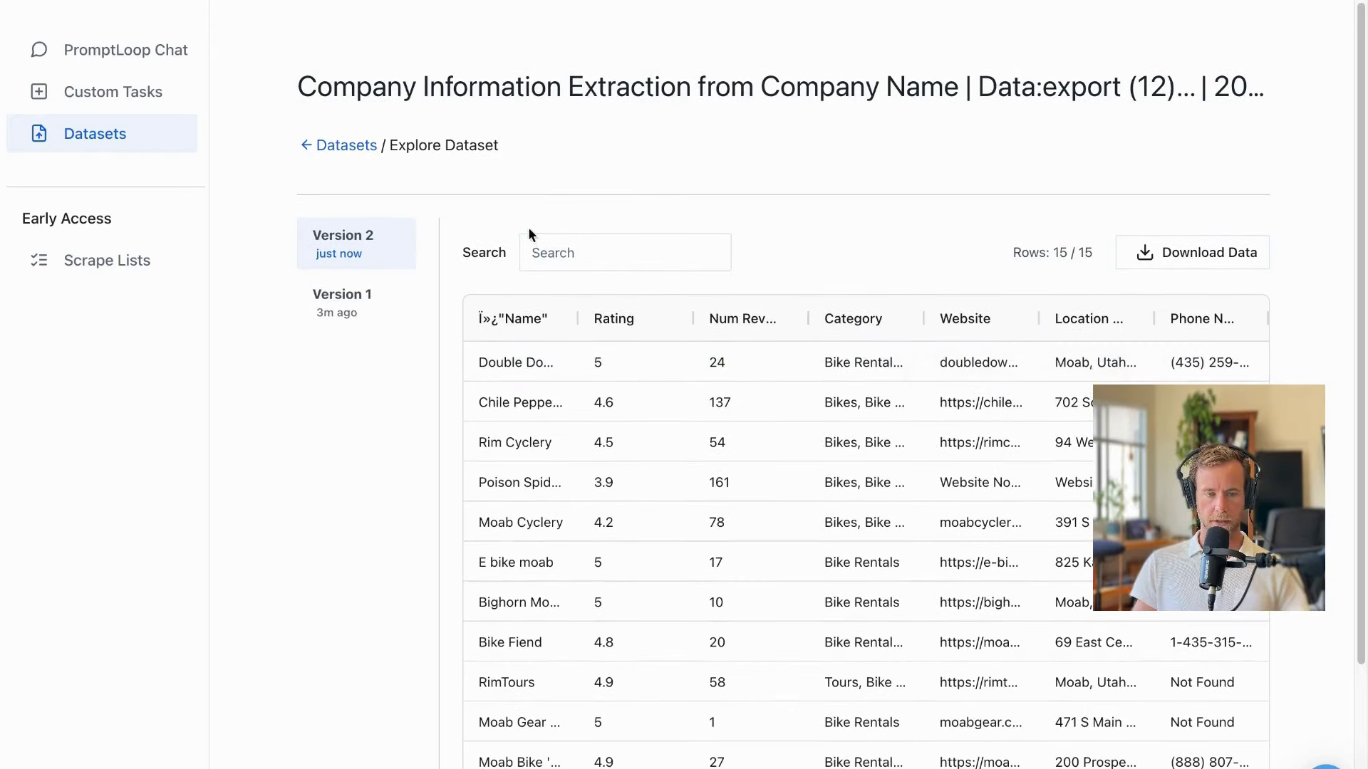
{"action": "left_click", "coordinate": [371, 300]}
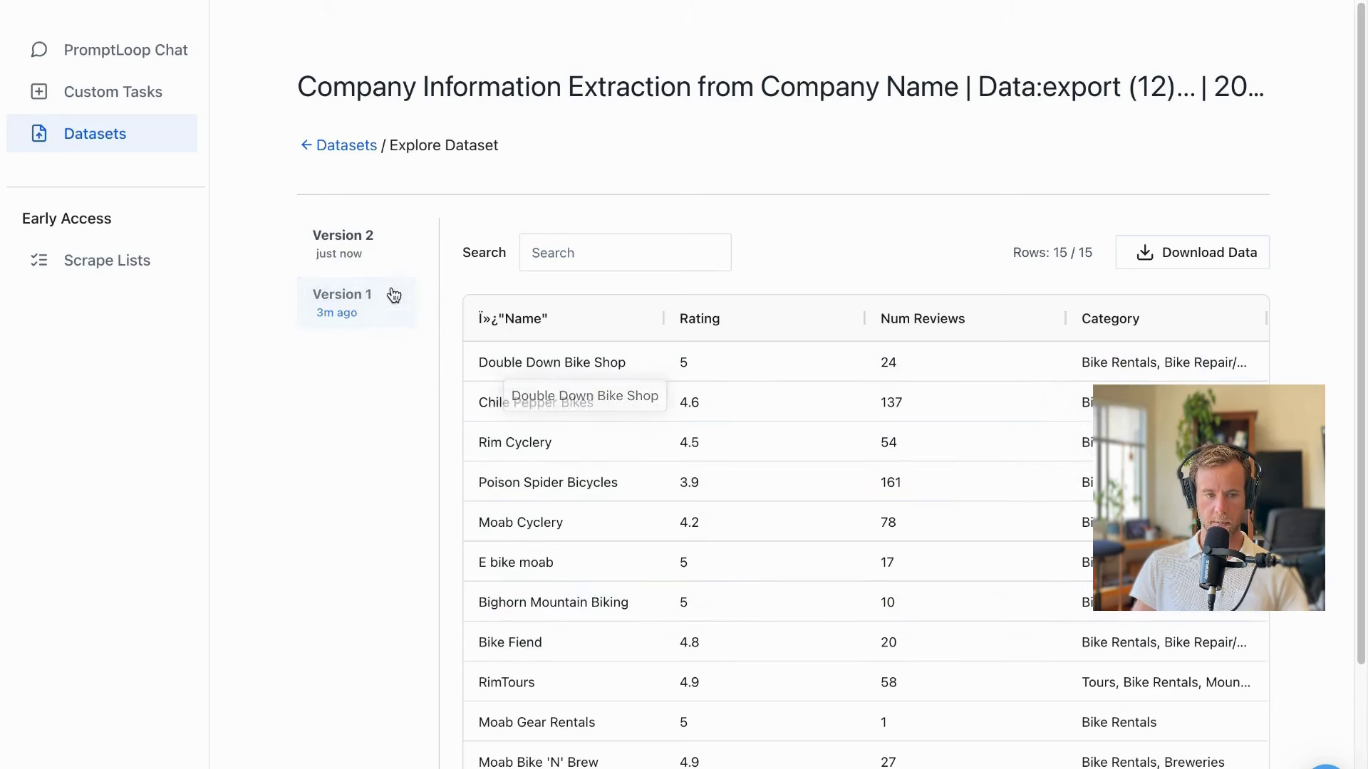
{"action": "left_click", "coordinate": [378, 256]}
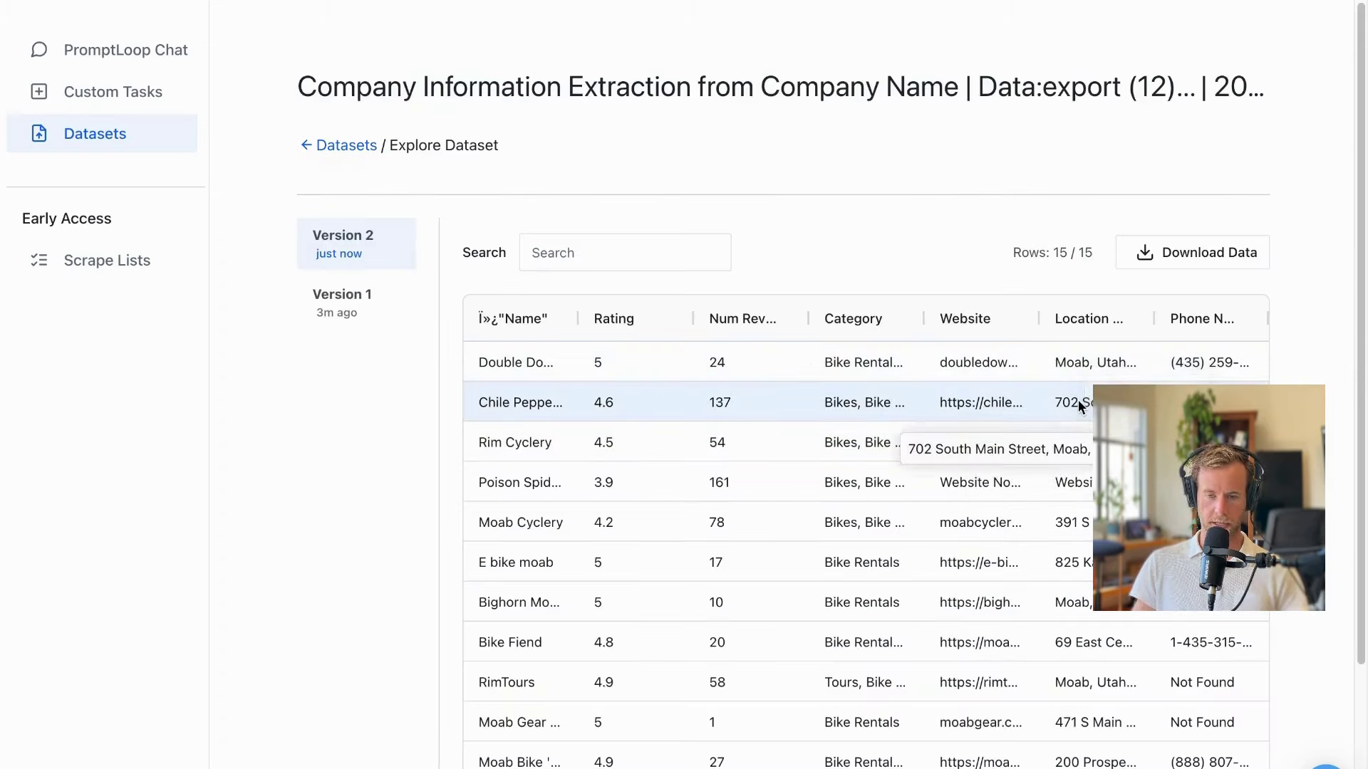
{"action": "left_click", "coordinate": [879, 223]}
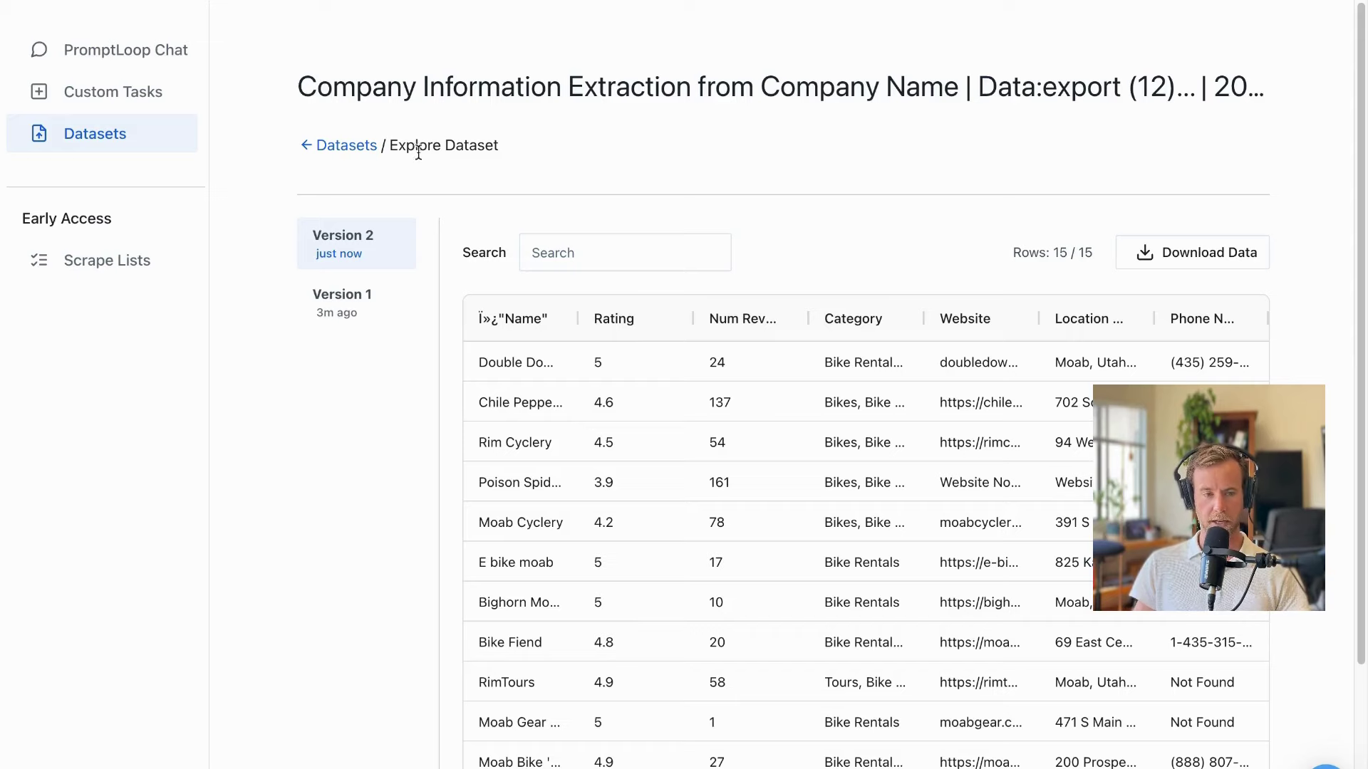
{"action": "left_click", "coordinate": [347, 146]}
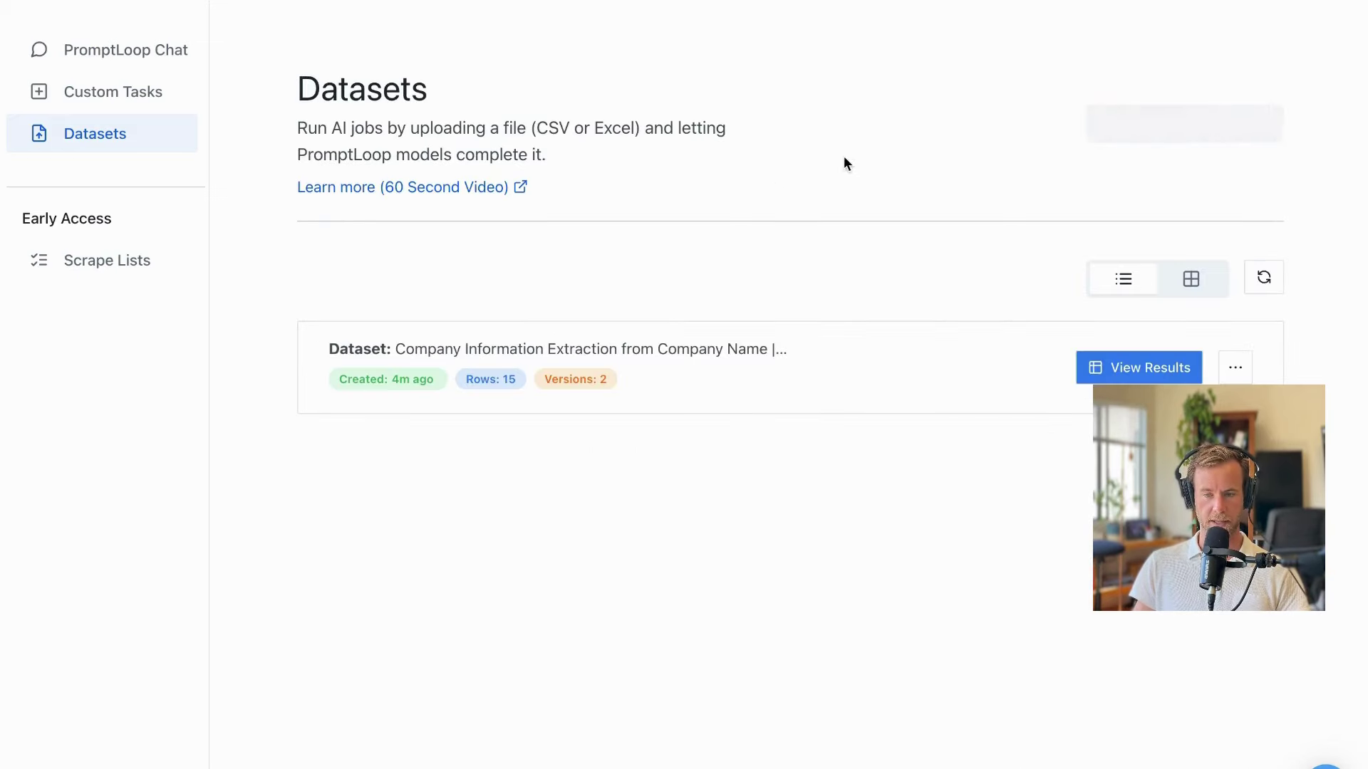